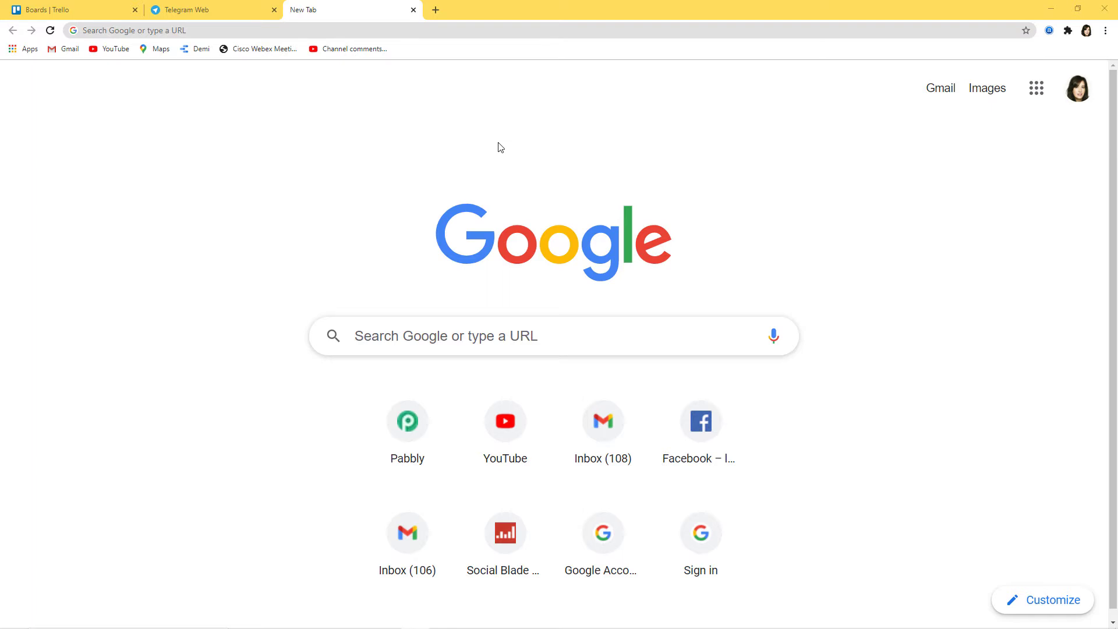
Go to pabbly.com and open the product page for Pabbly Connect.
click(280, 34)
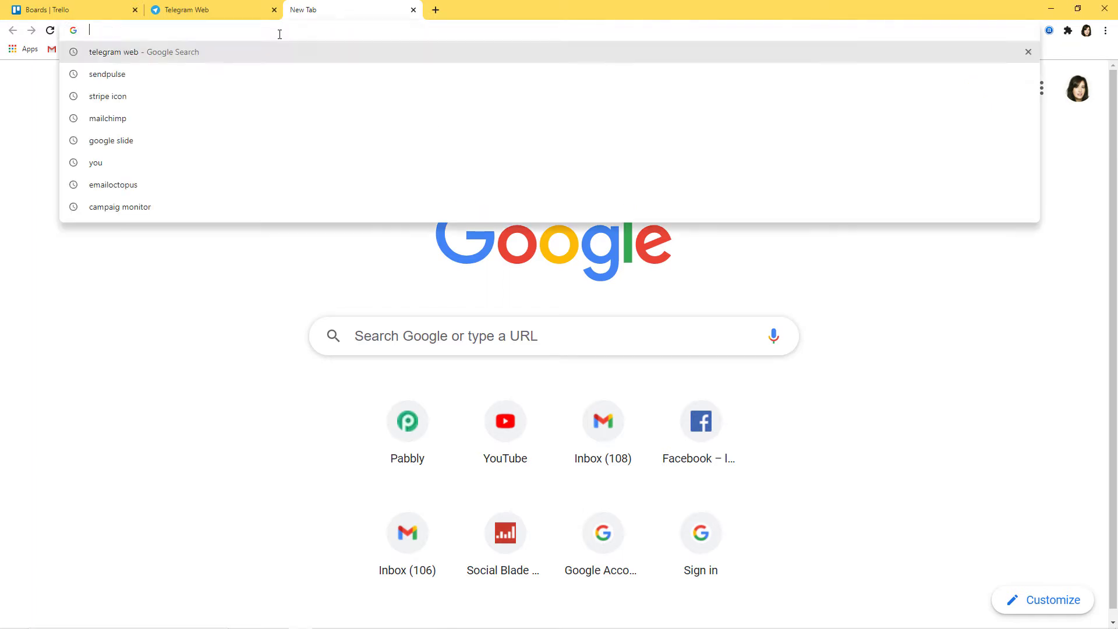
text(pabb)
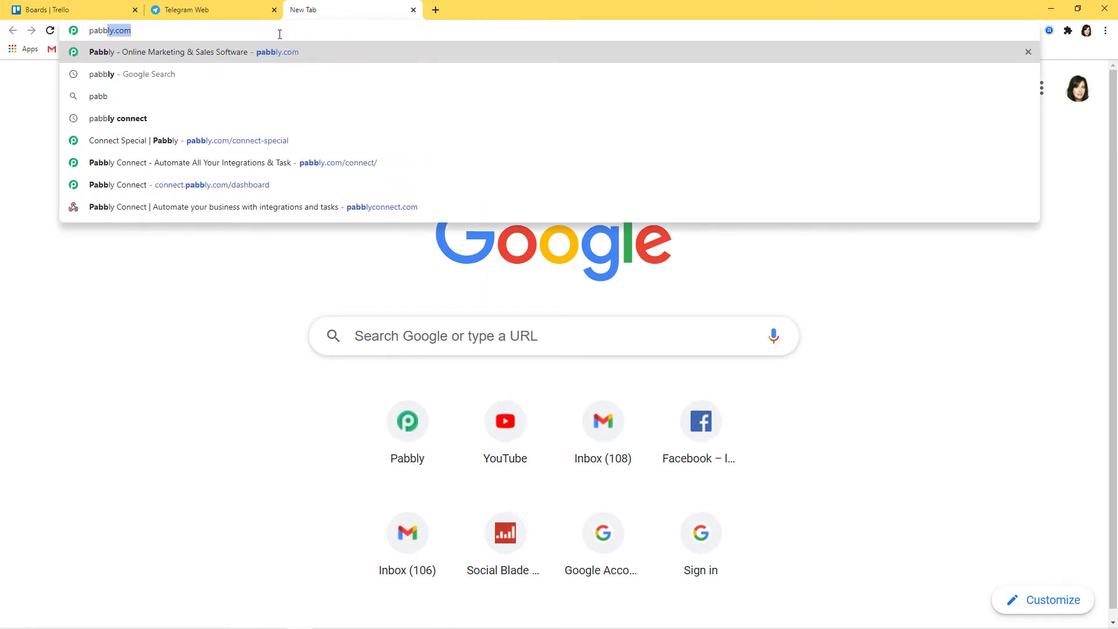
text(ly.com)
key(Return)
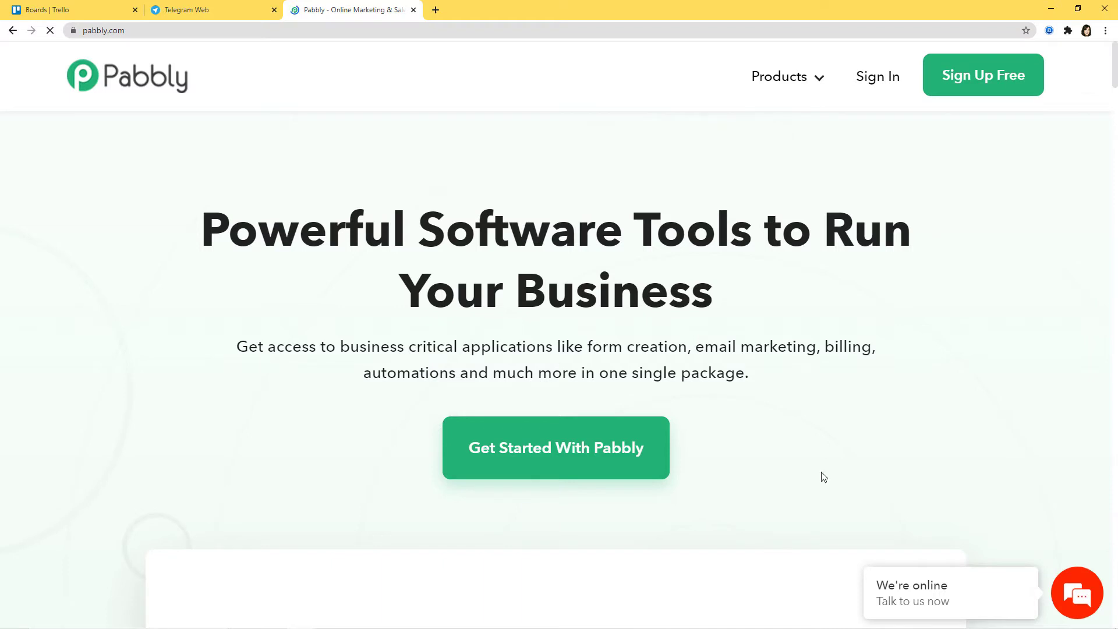
click(783, 79)
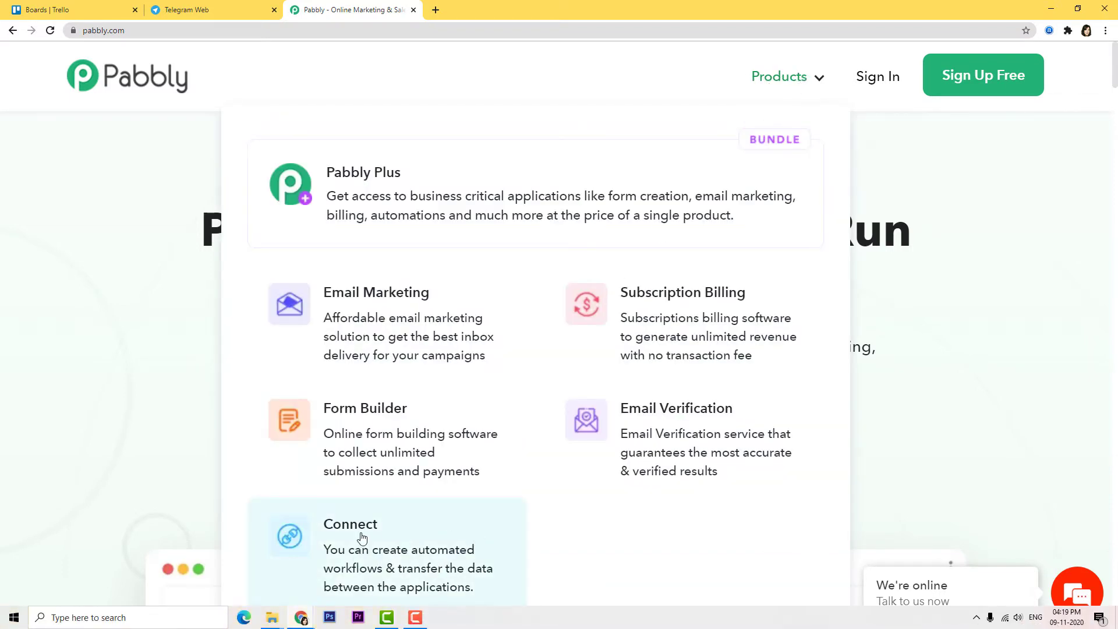
click(388, 537)
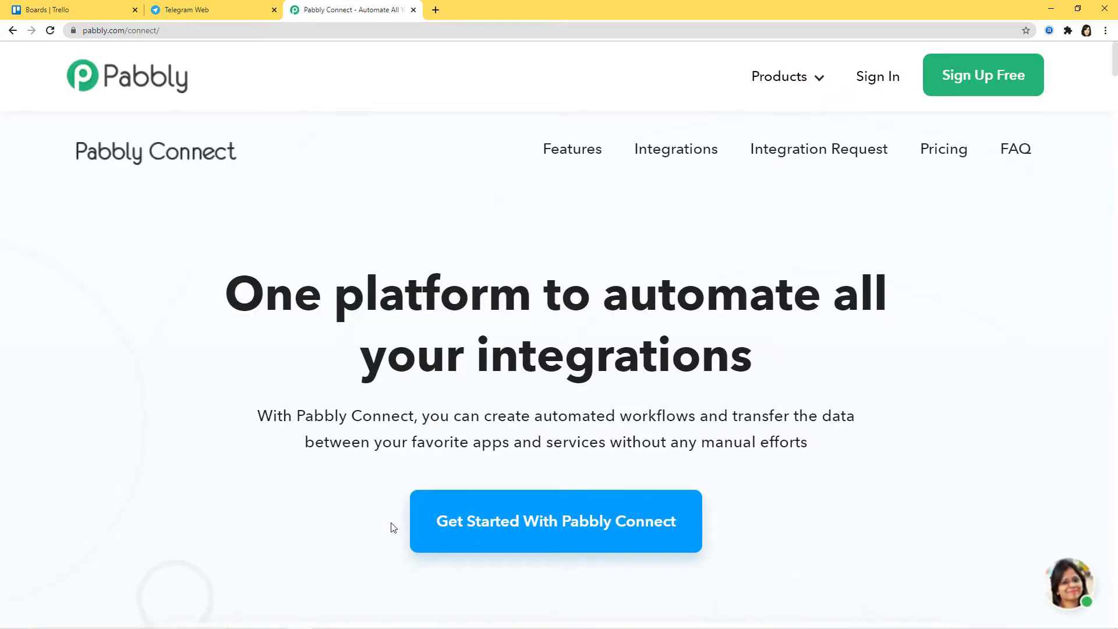
Sign in to the Pabbly account and access the Connect application's dashboard.
click(880, 83)
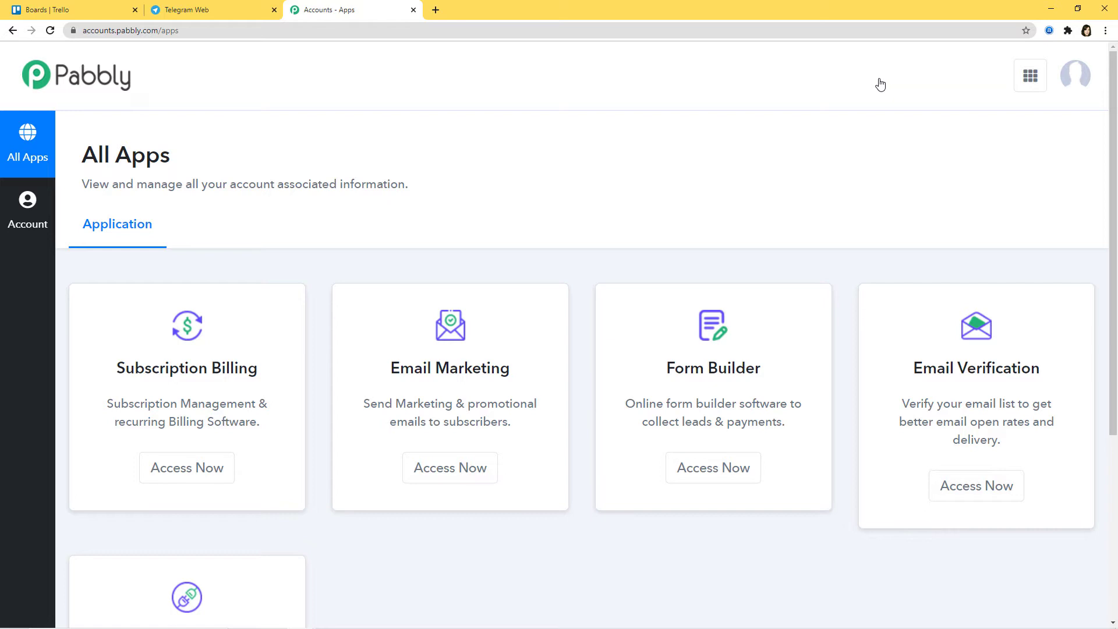
scroll(879, 111, down, 5)
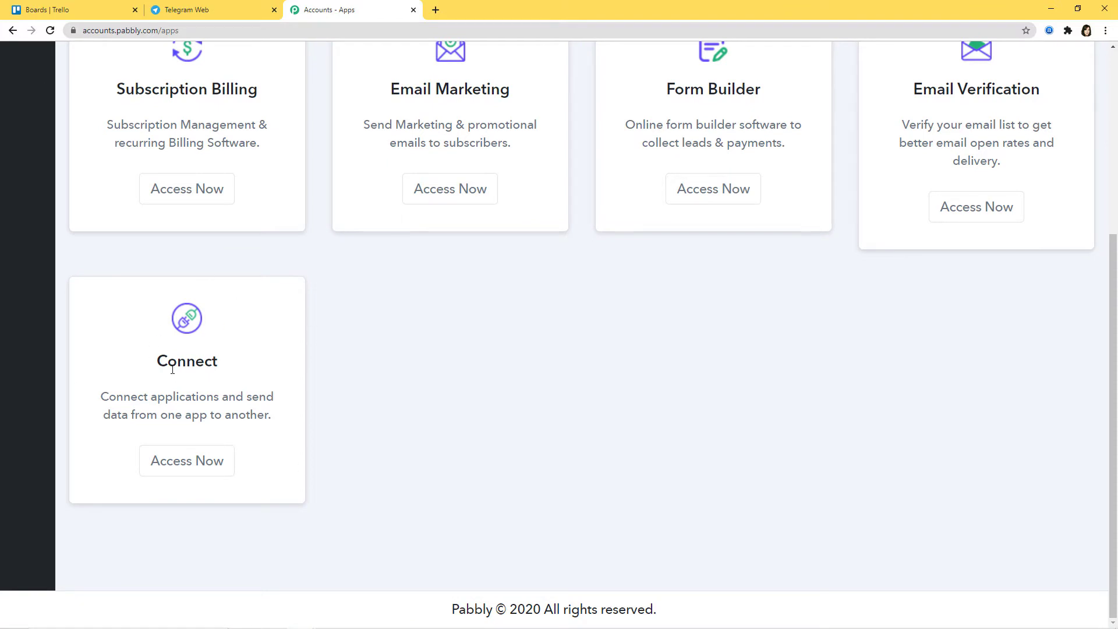
click(190, 468)
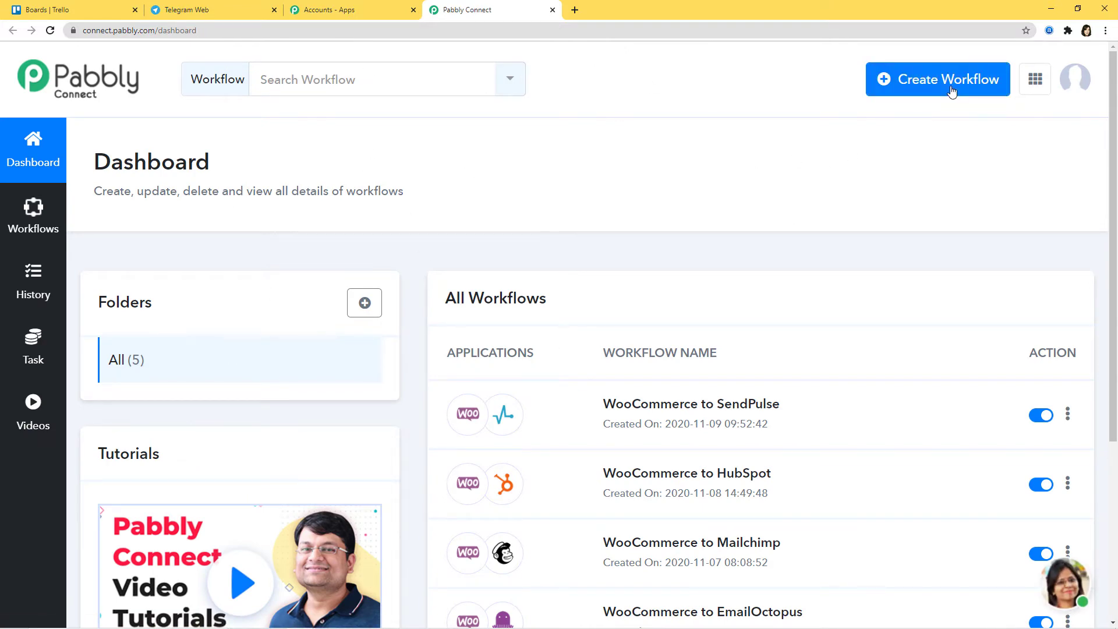
Create a new workflow named "Trello to Telegram".
click(928, 81)
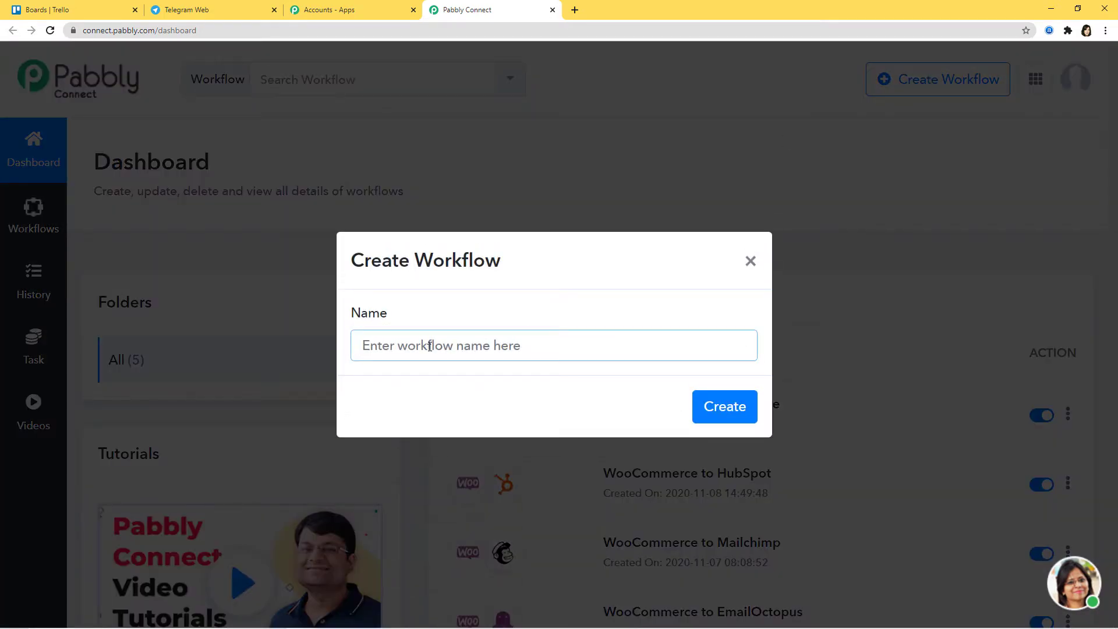
text(Trello)
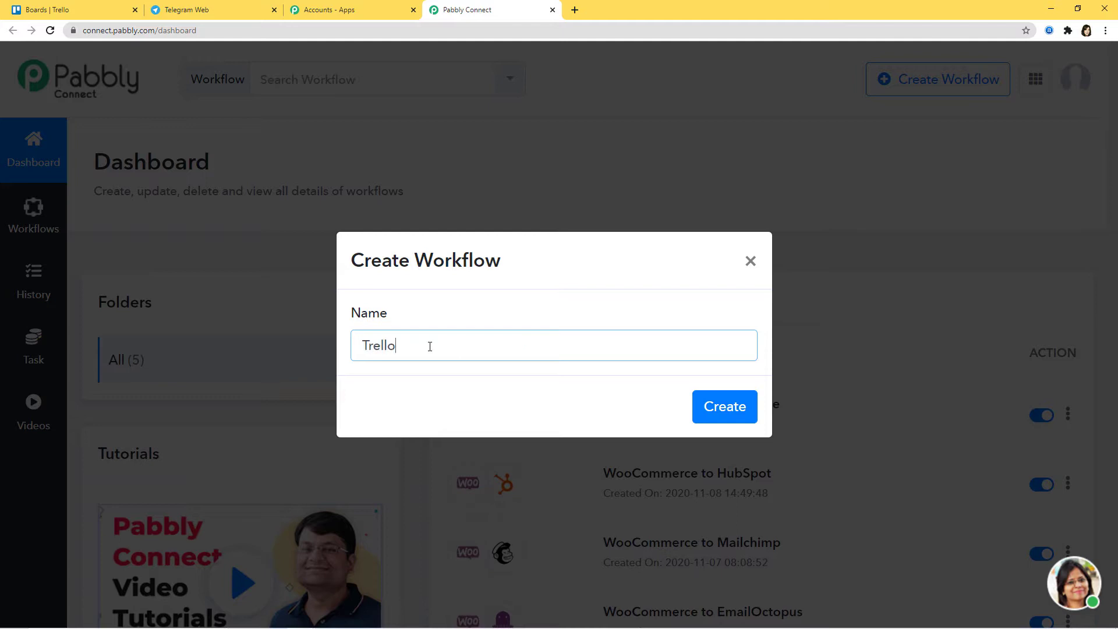
text( to Telegram)
click(723, 415)
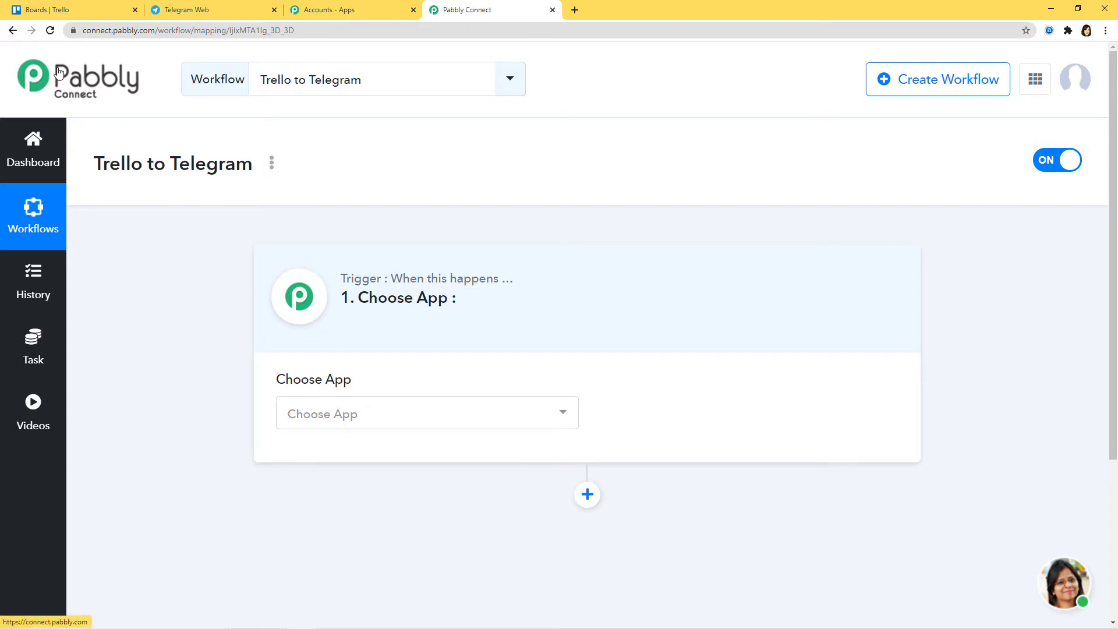
Set the workflow's trigger app to Trello with the New Board method.
click(428, 414)
text(tr)
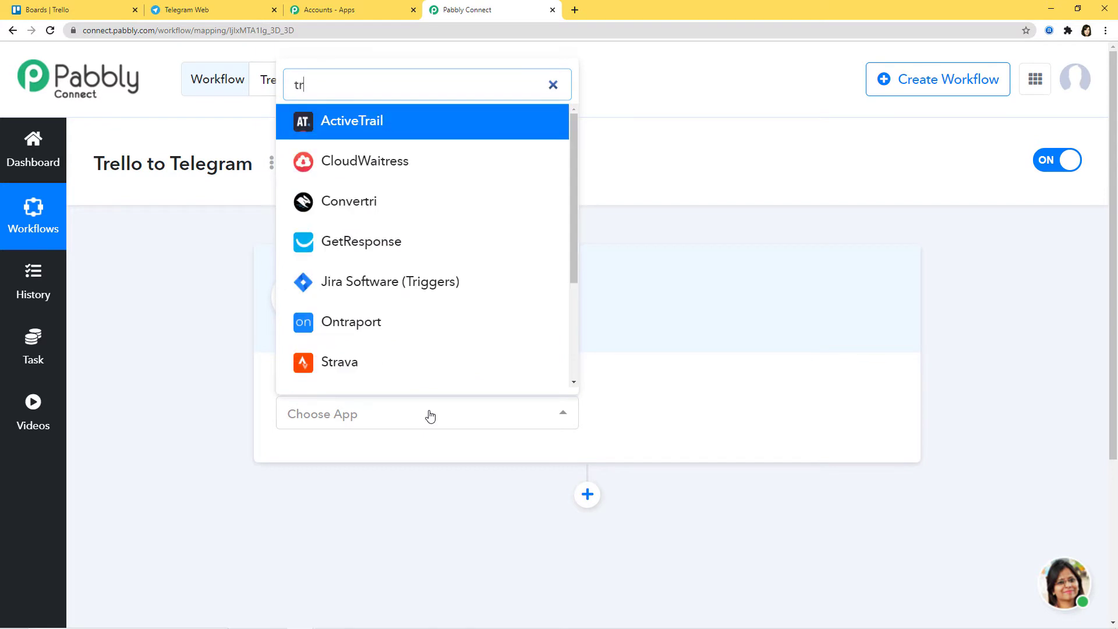
text(ell)
click(381, 372)
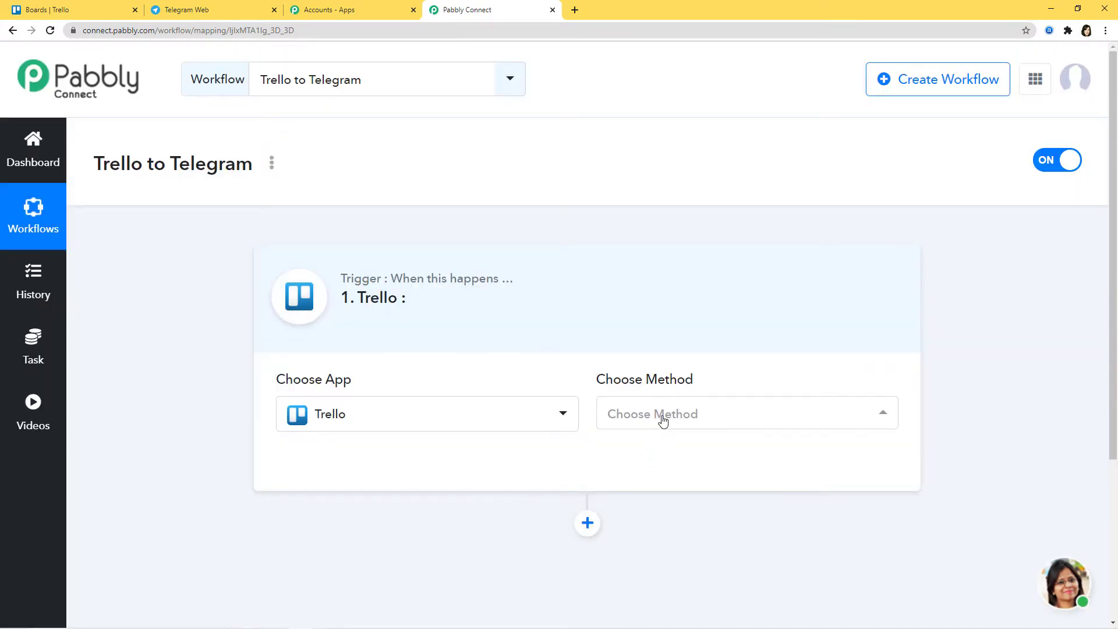
click(662, 421)
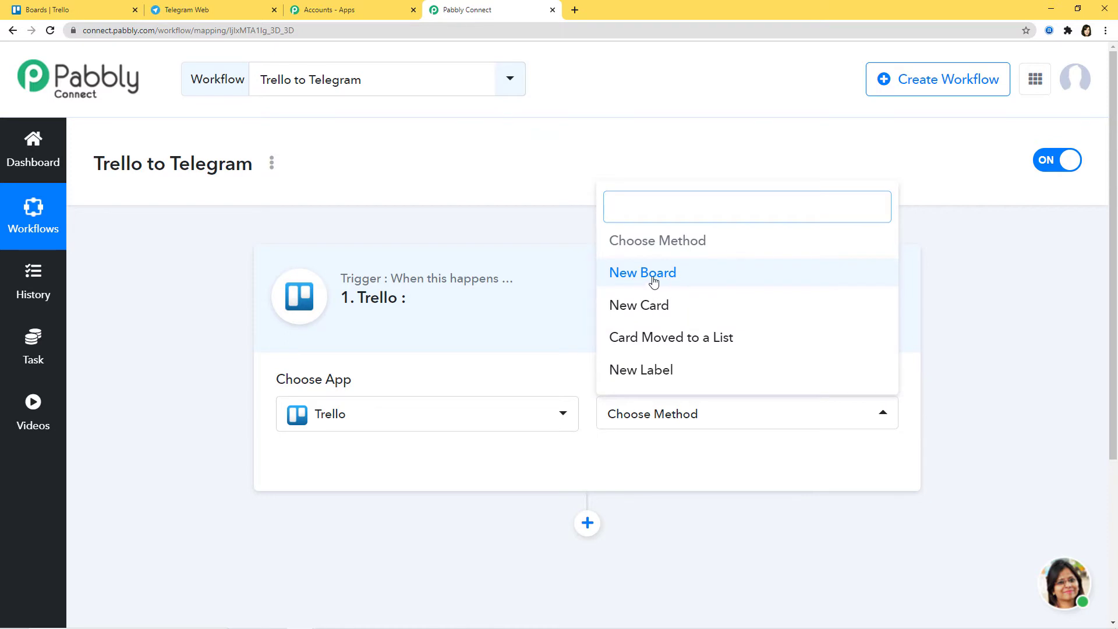
click(654, 282)
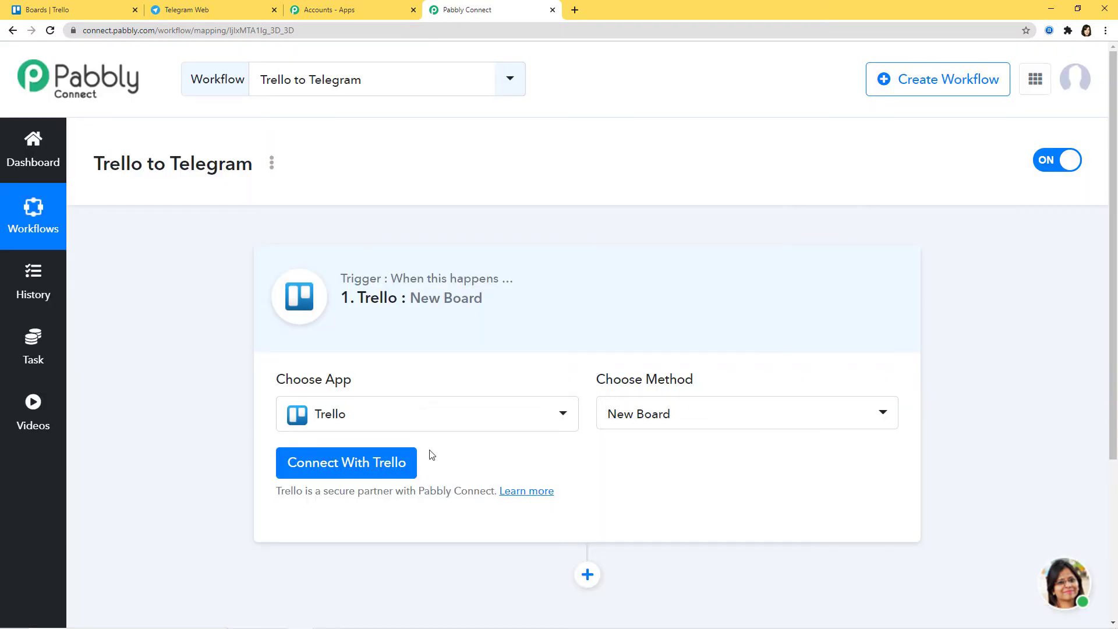
Start connecting the trigger with Trello and bring up the fields for new credentials.
click(350, 468)
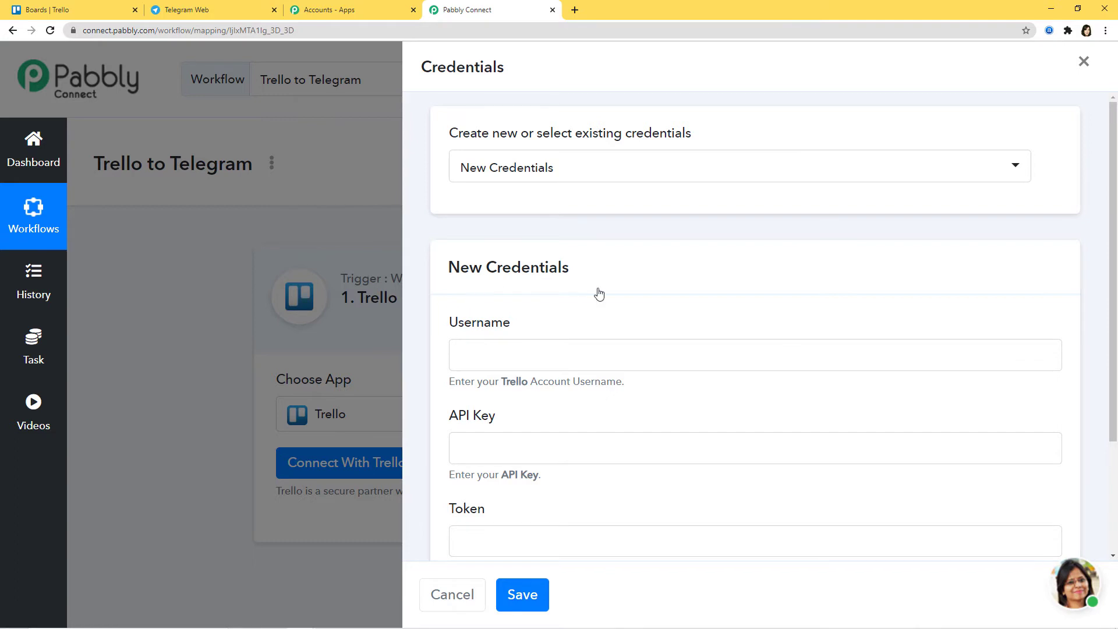
scroll(690, 286, down, 1)
scroll(691, 286, down, 1)
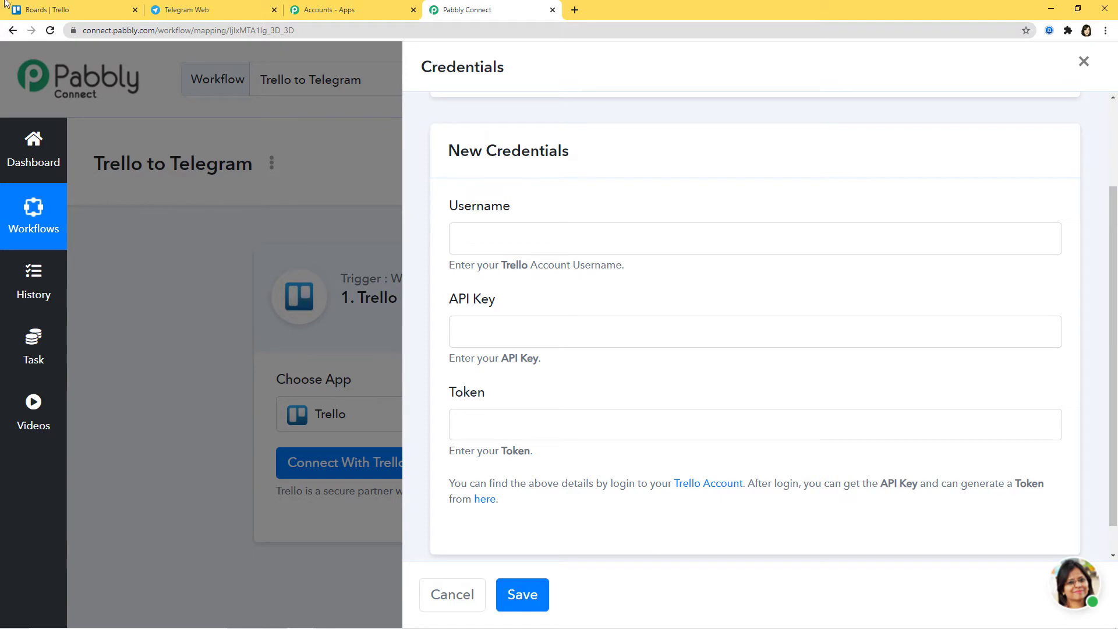
Copy the account username from the Trello profile and paste it as the Username in the Pabbly Connect credentials.
click(70, 10)
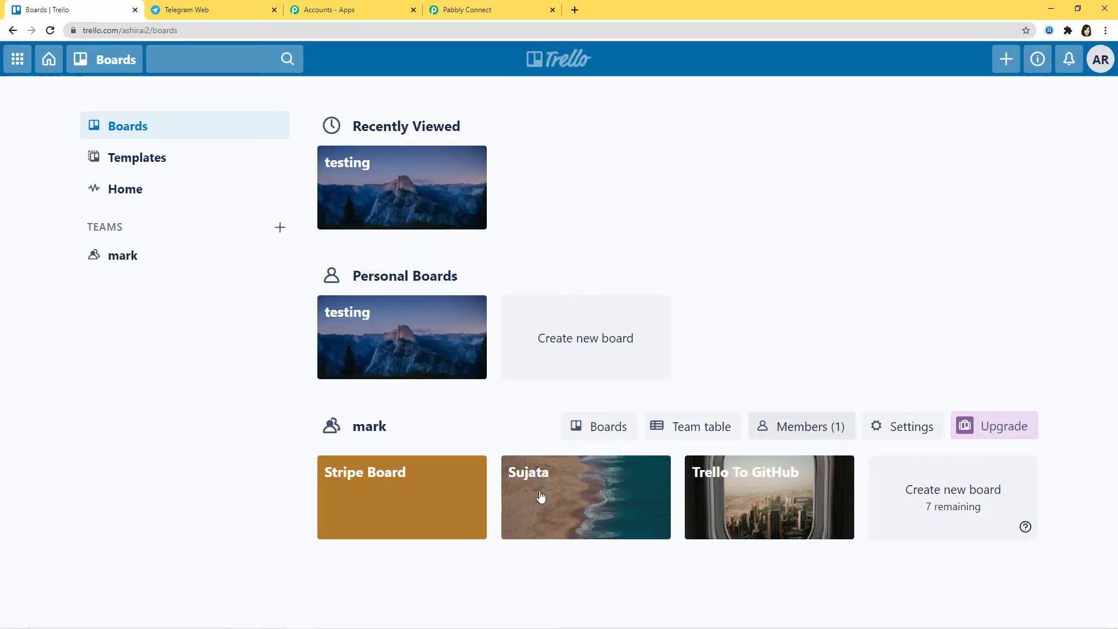
click(1105, 58)
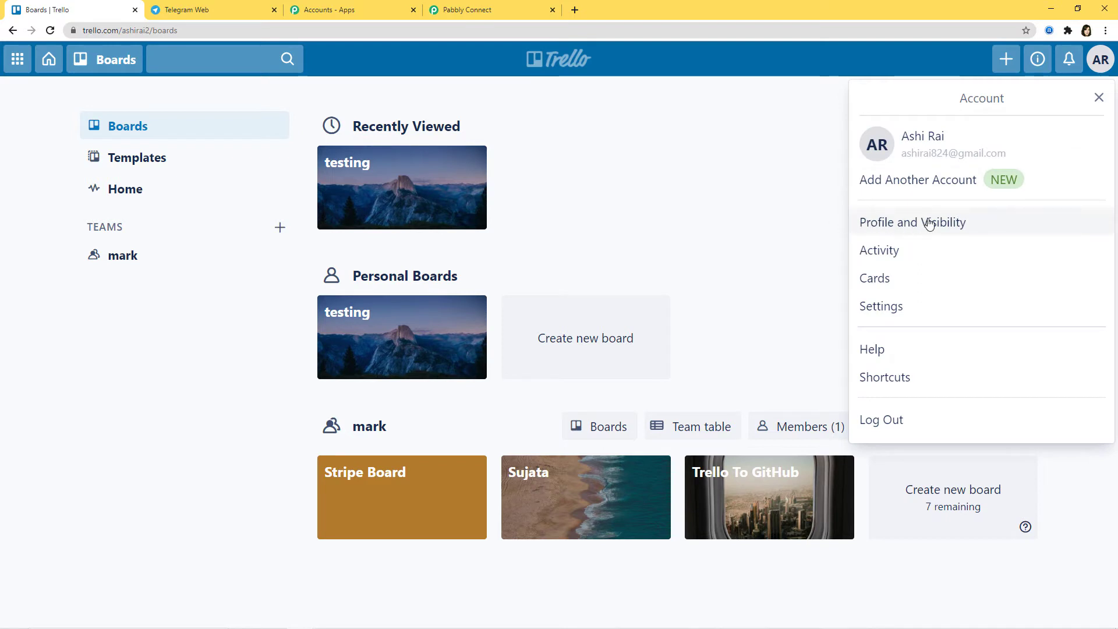
click(906, 222)
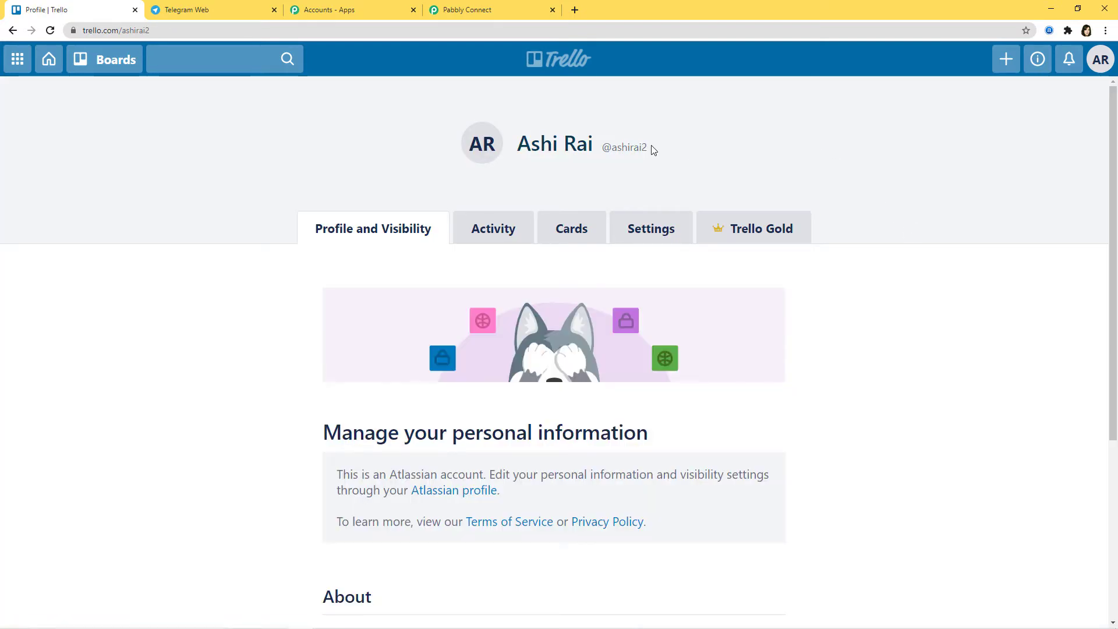
drag(654, 149, 614, 146)
key(ctrl+c)
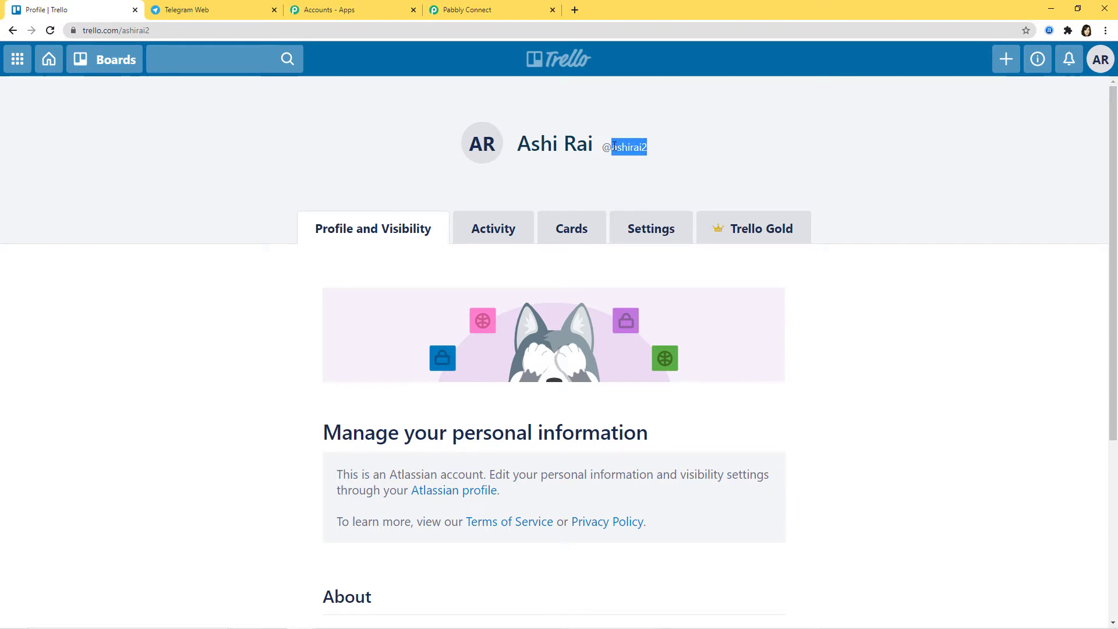
click(479, 10)
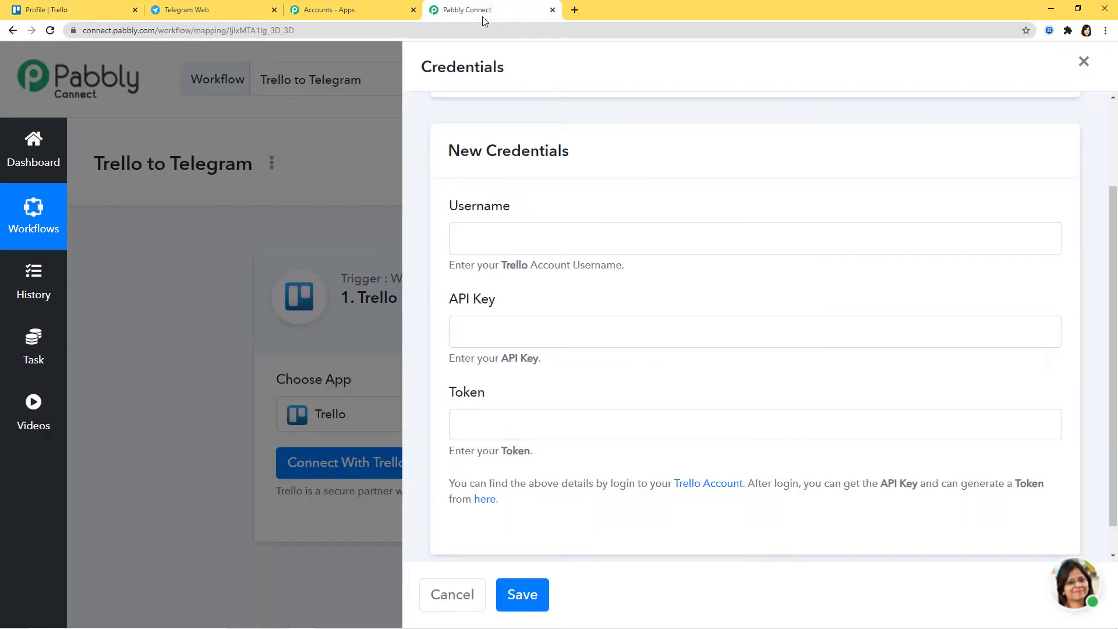
click(526, 229)
key(ctrl+v)
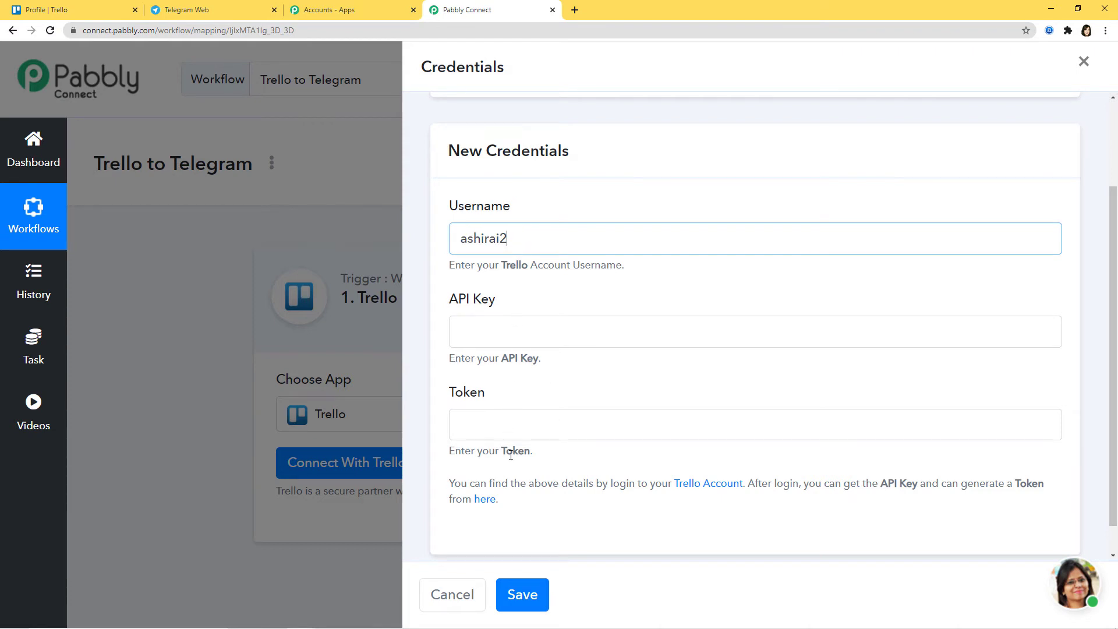
Copy the developer API key from Trello's API keys page and paste it as the API Key in the Pabbly Connect credentials.
click(484, 501)
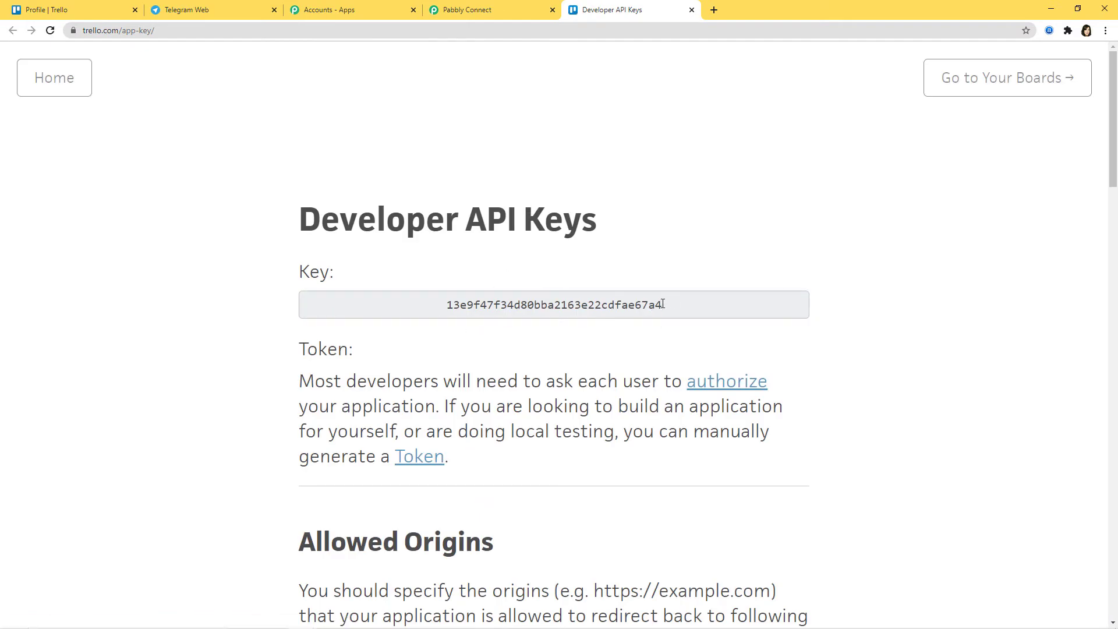
drag(662, 305, 446, 310)
key(ctrl+c)
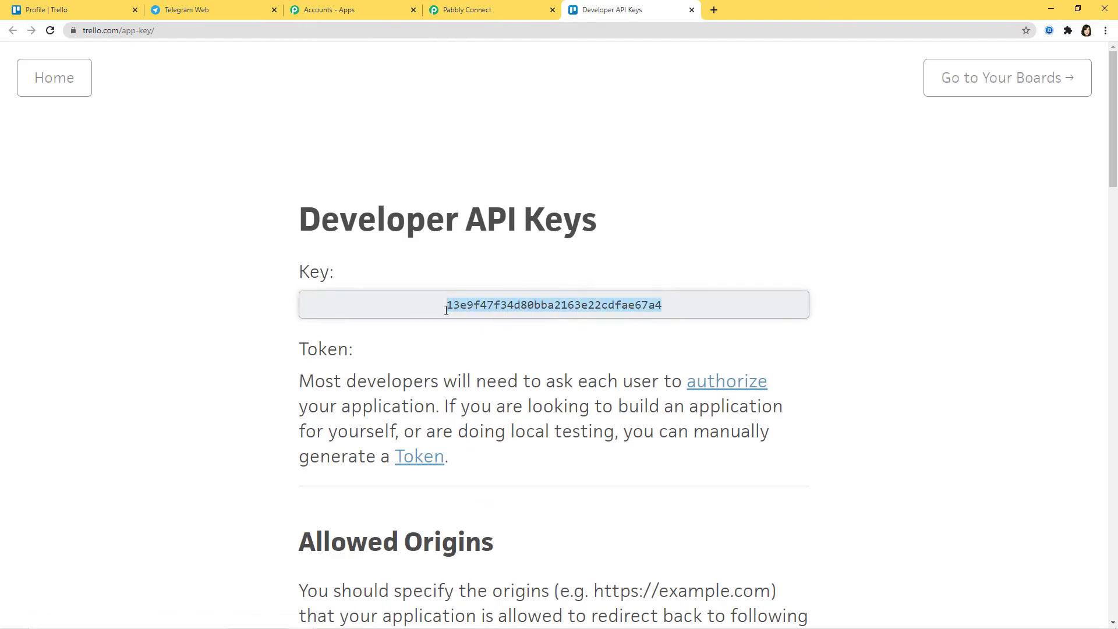
click(495, 19)
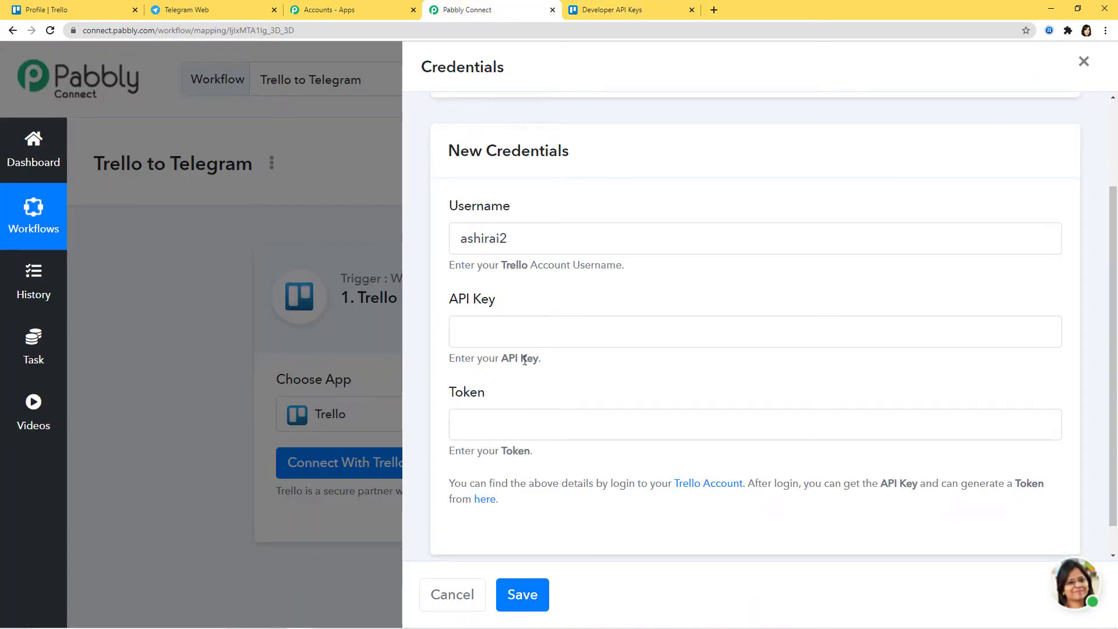
click(489, 336)
key(ctrl+v)
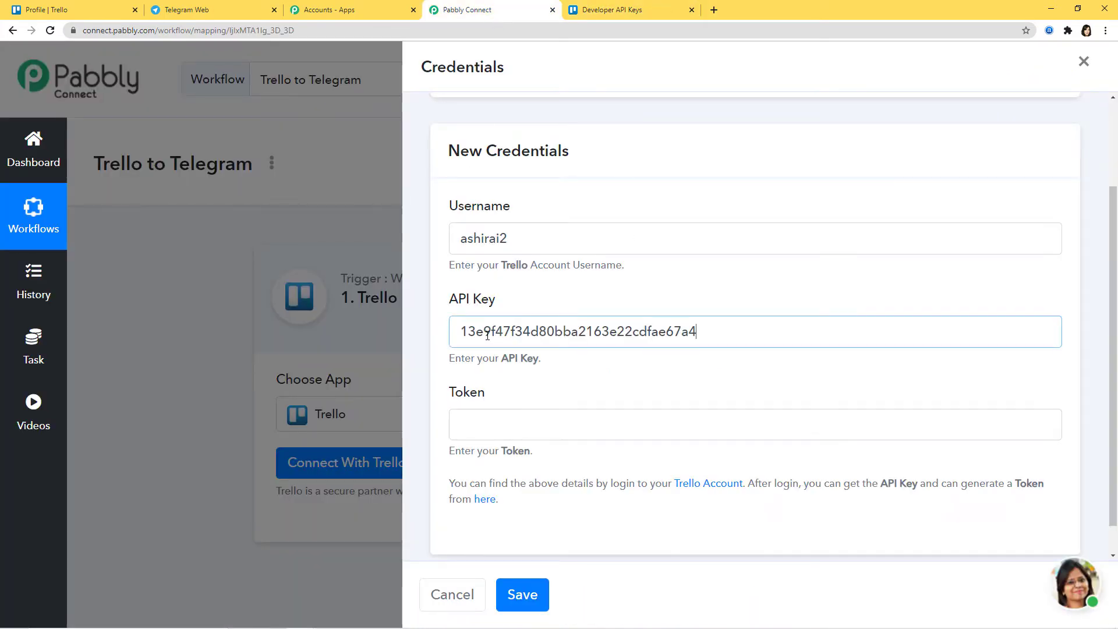
Generate a Trello token manually from the Developer API Keys page and allow Server Token access to the account.
click(648, 16)
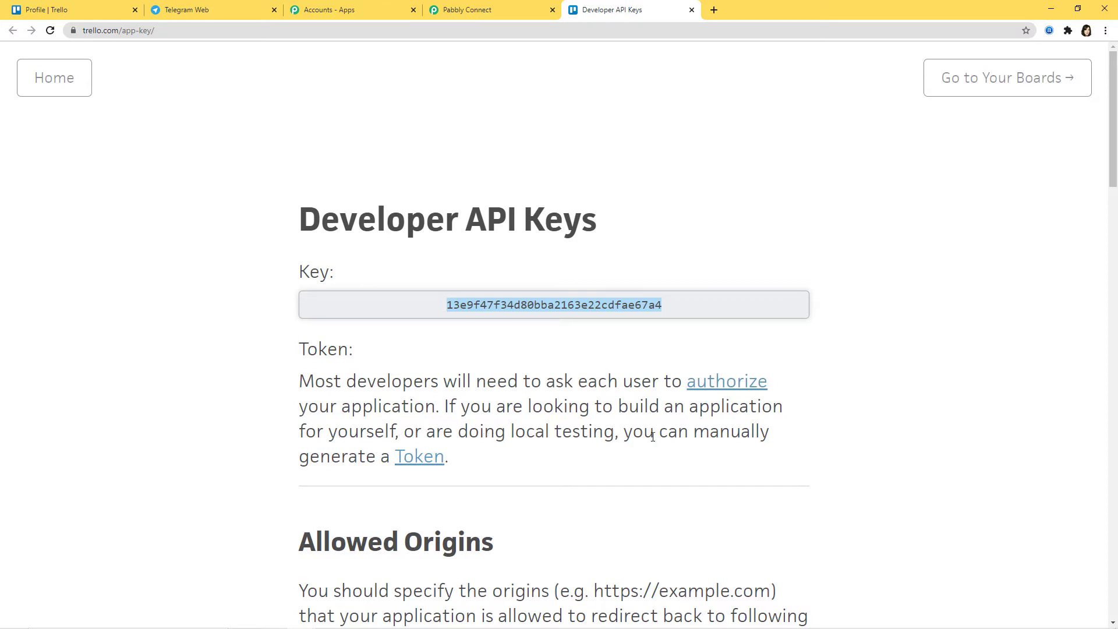
click(419, 461)
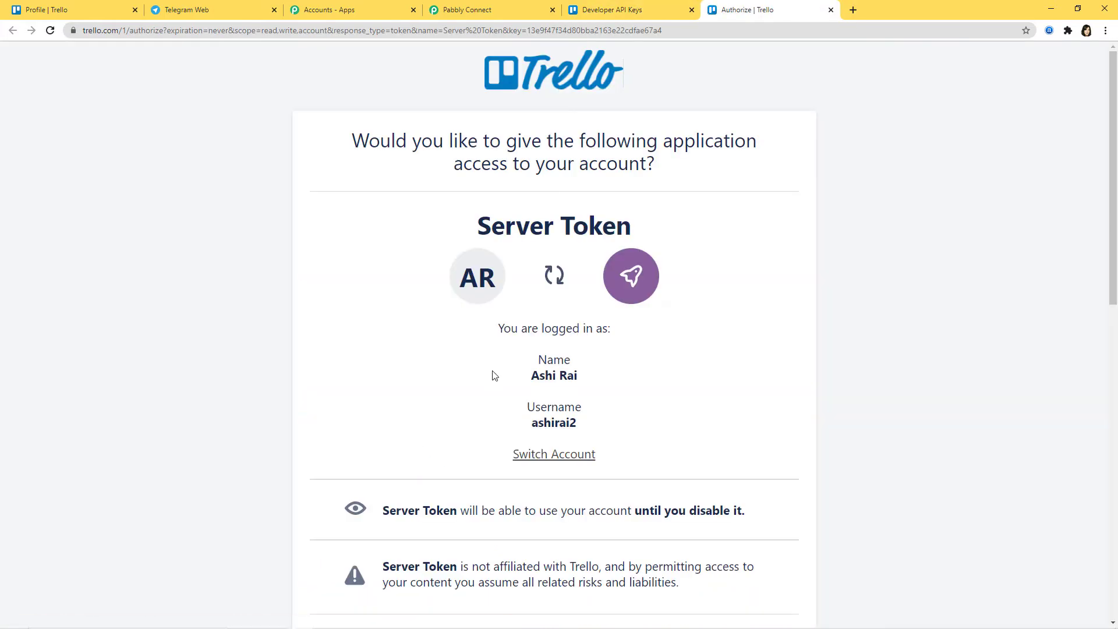
scroll(493, 374, down, 4)
scroll(493, 374, down, 8)
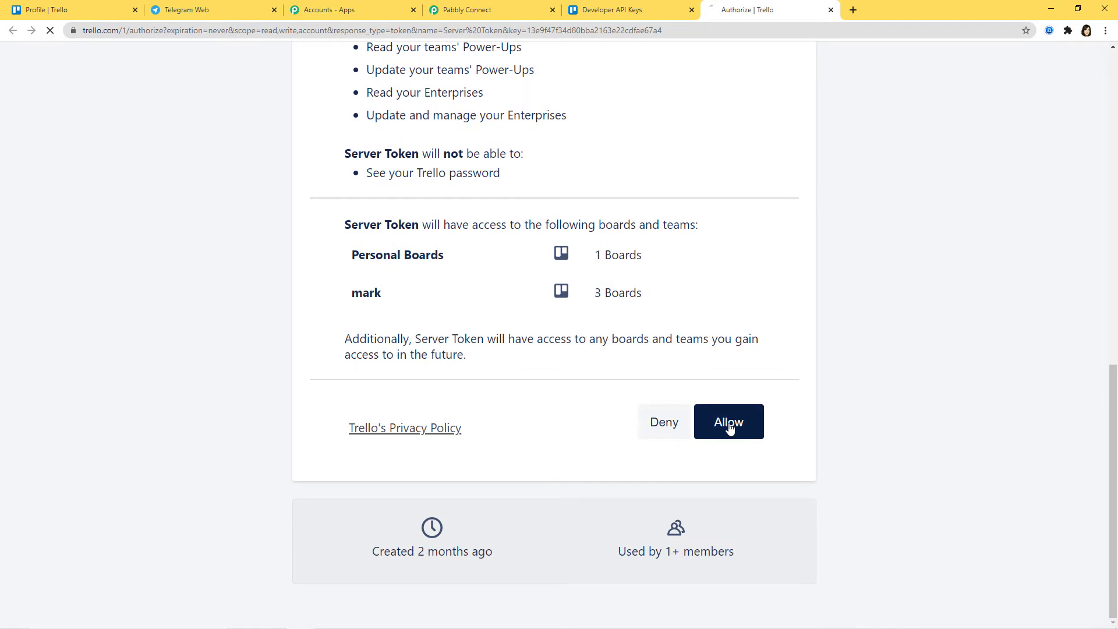
click(730, 429)
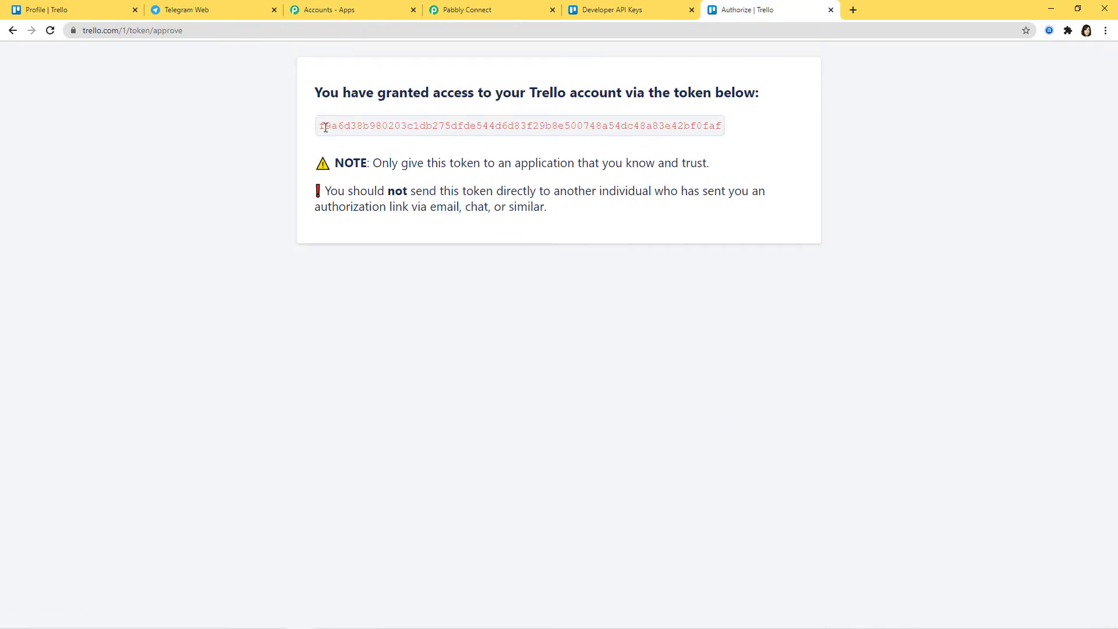
Copy the granted Trello token and paste it as the Token in the Pabbly Connect credentials.
drag(320, 126, 752, 123)
key(ctrl+c)
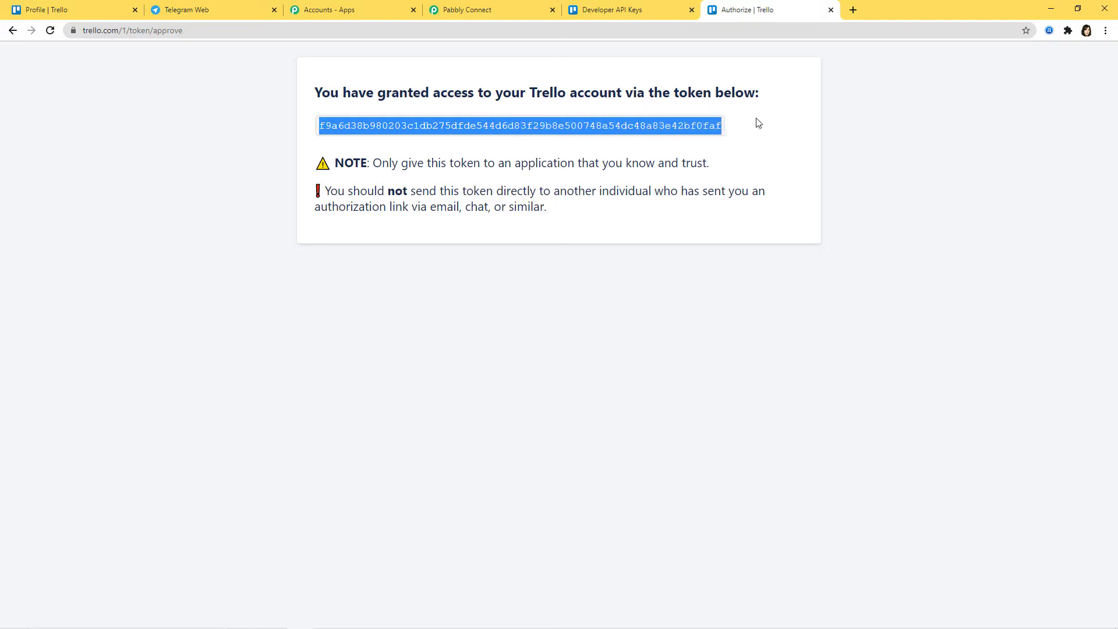
click(488, 14)
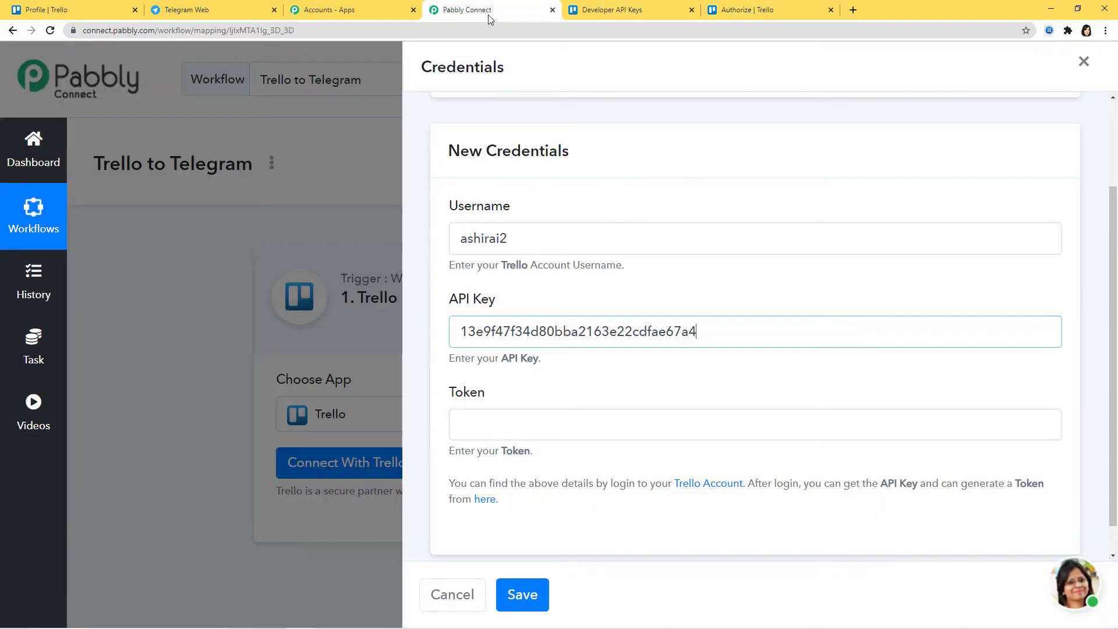
click(516, 428)
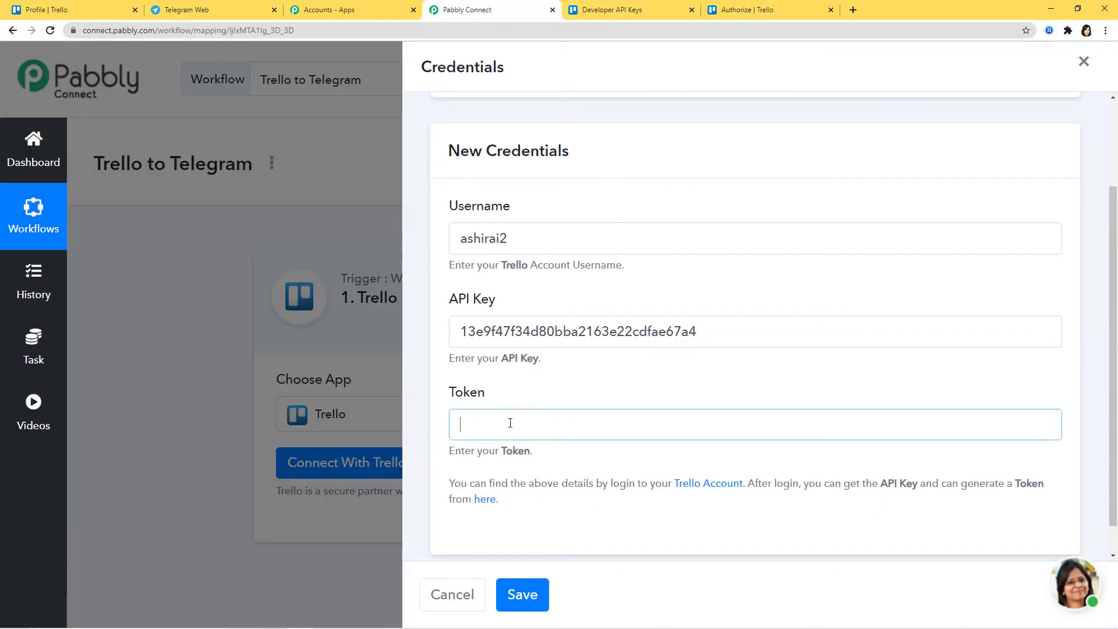
key(ctrl+v)
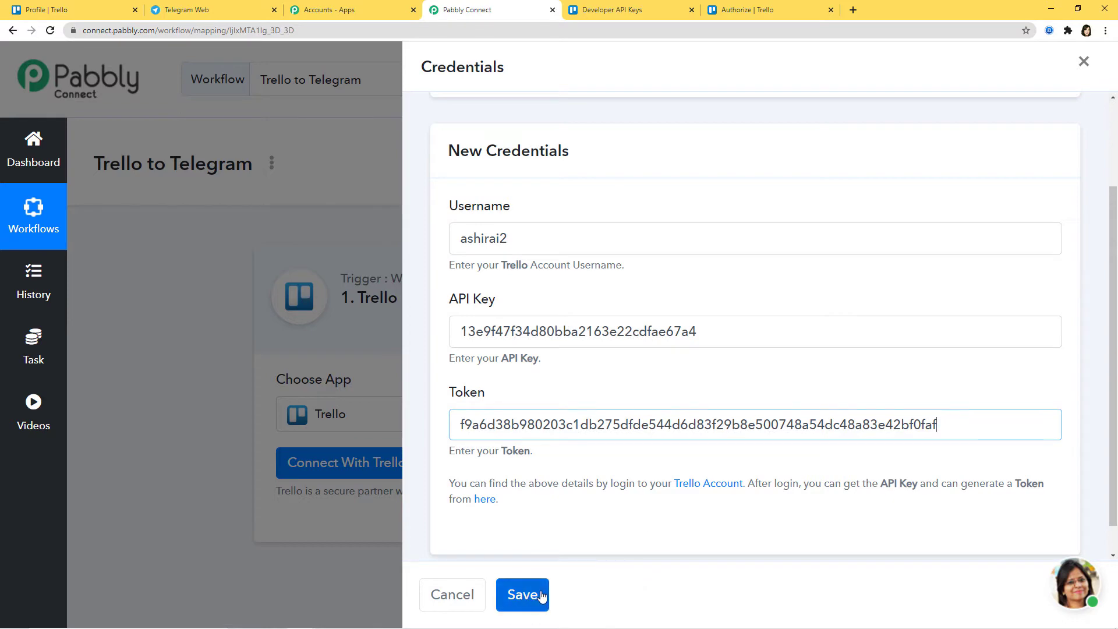
Save the Trello credentials and send a test request for the New Board trigger.
click(516, 594)
scroll(642, 533, down, 2)
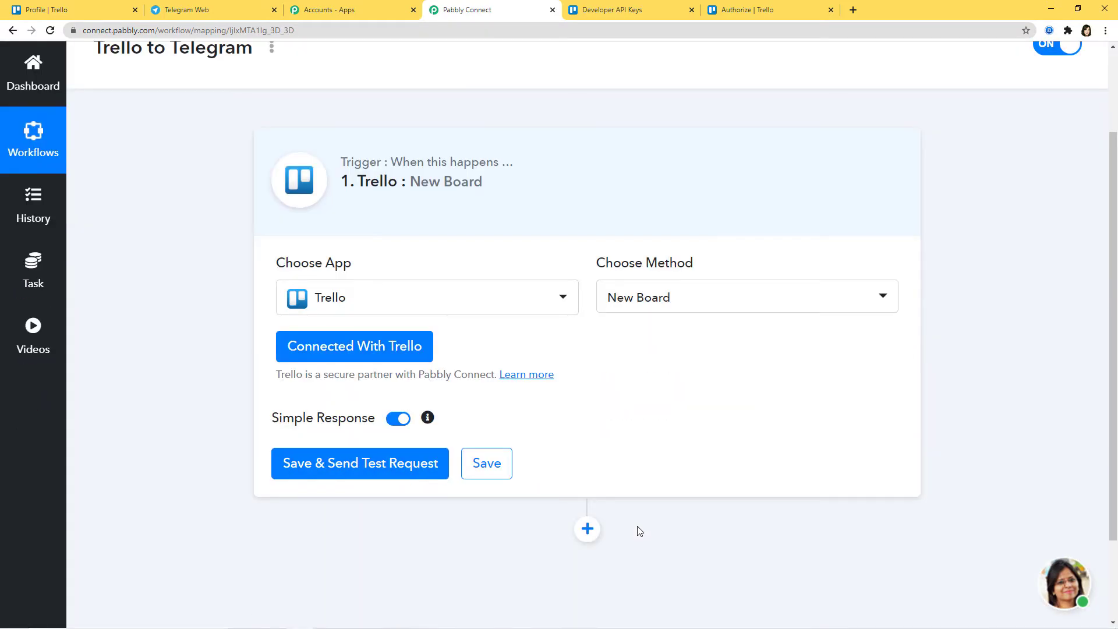
click(372, 469)
scroll(727, 412, down, 2)
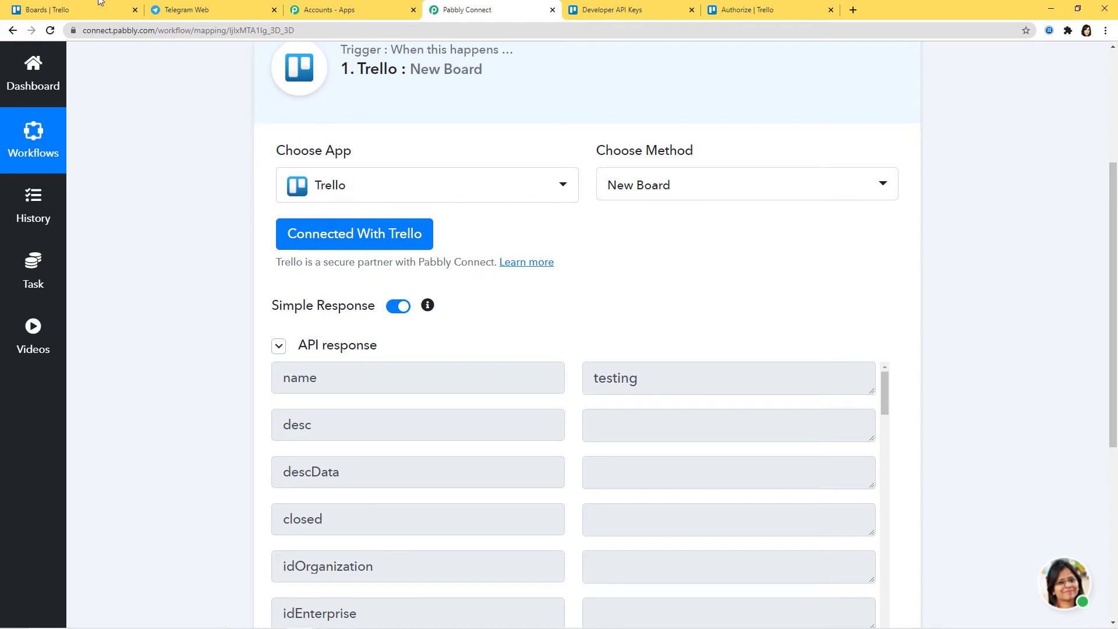
Switch to Trello and create a new board titled "Trello to Telegram".
click(60, 11)
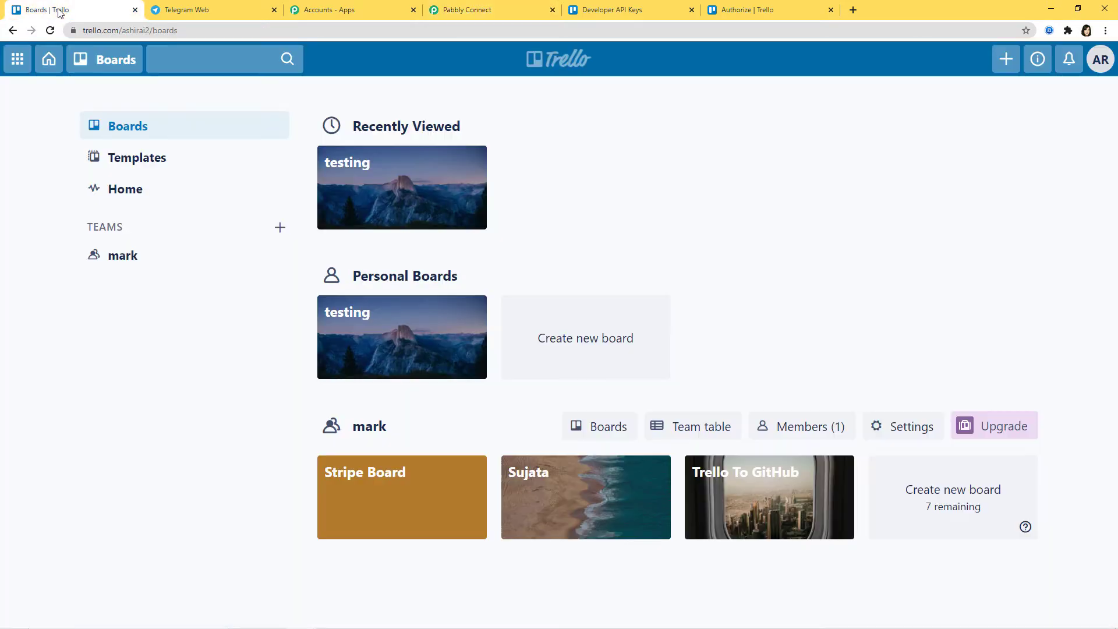
click(574, 344)
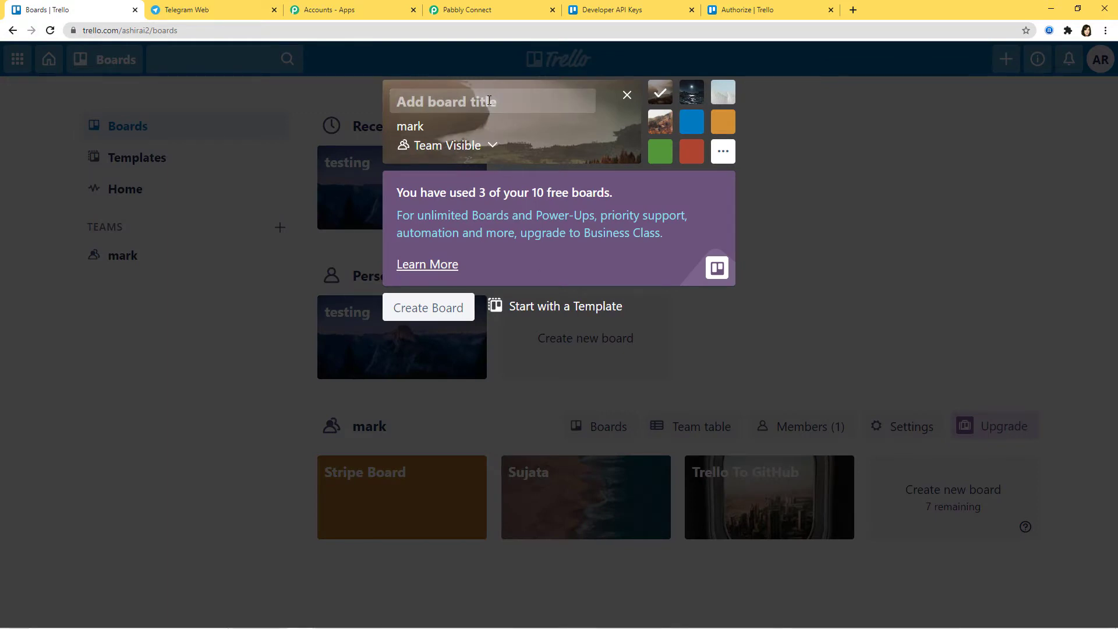
text(Trello to )
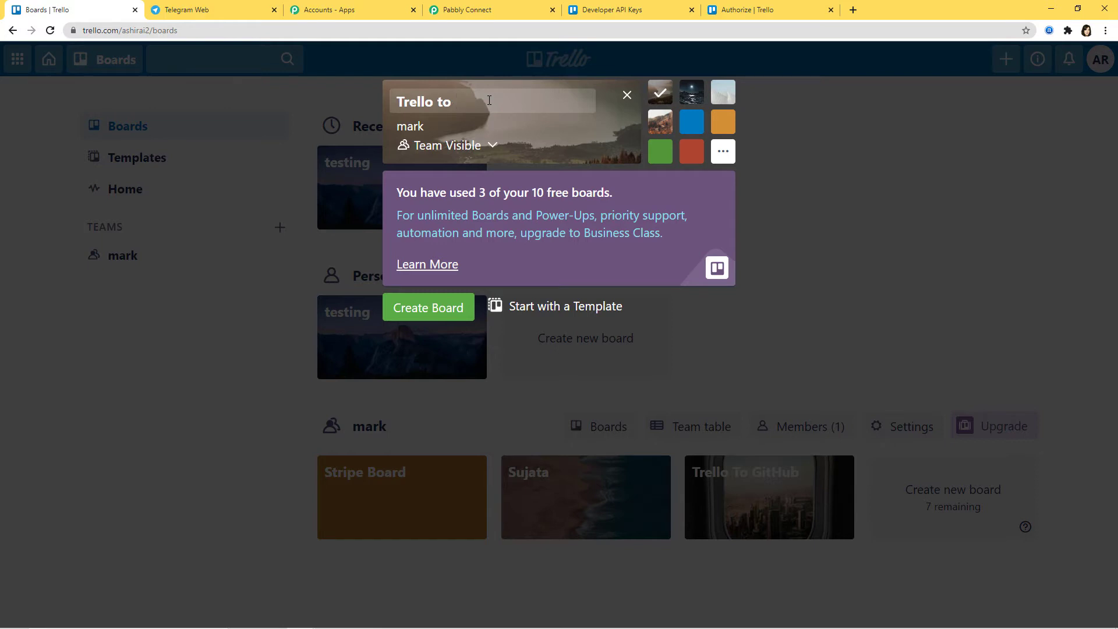
text(Telegram)
click(434, 314)
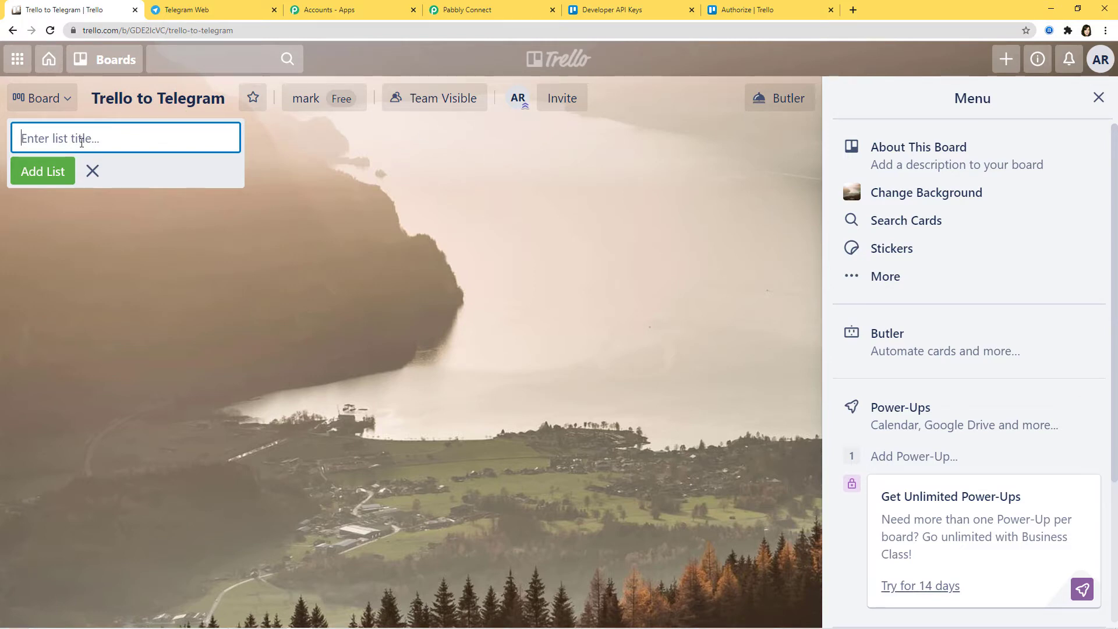
Add the lists "To Do" and "Finished" to the new Trello board.
text(To Do)
click(36, 173)
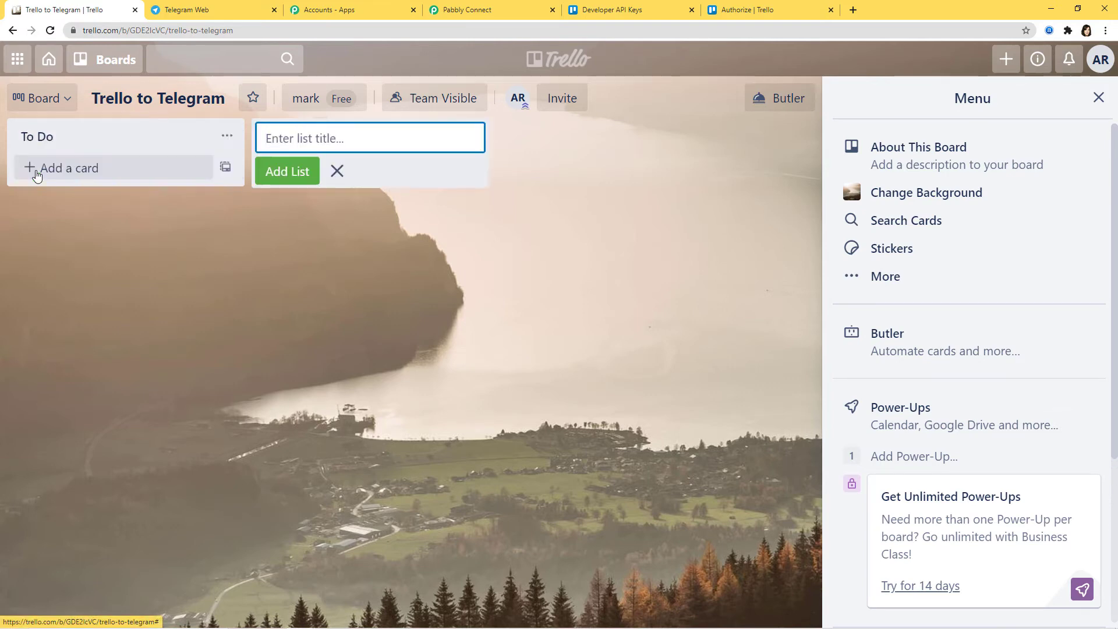
text(Finished)
key(ctrl+a)
click(288, 175)
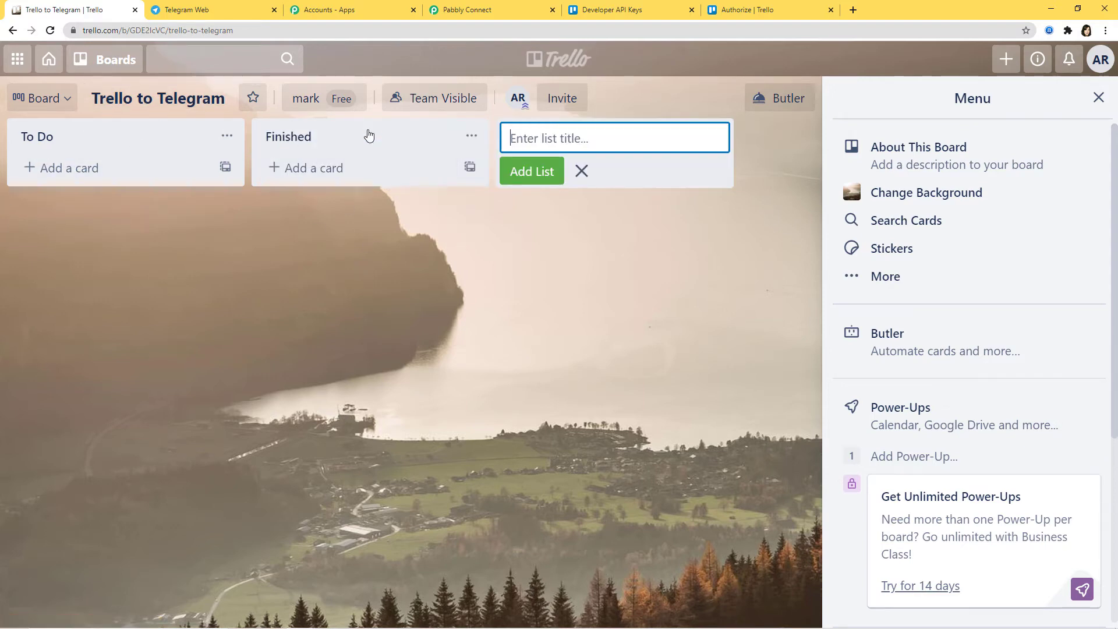
Return to Pabbly Connect, resend the New Board trigger's test request and save the trigger.
click(505, 11)
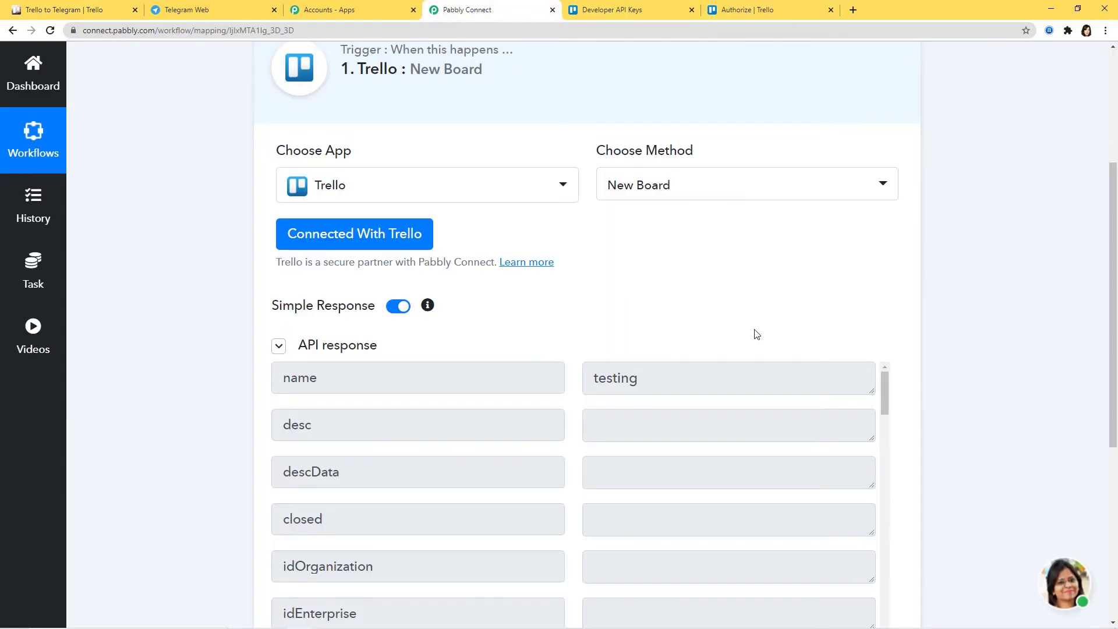
scroll(752, 326, down, 6)
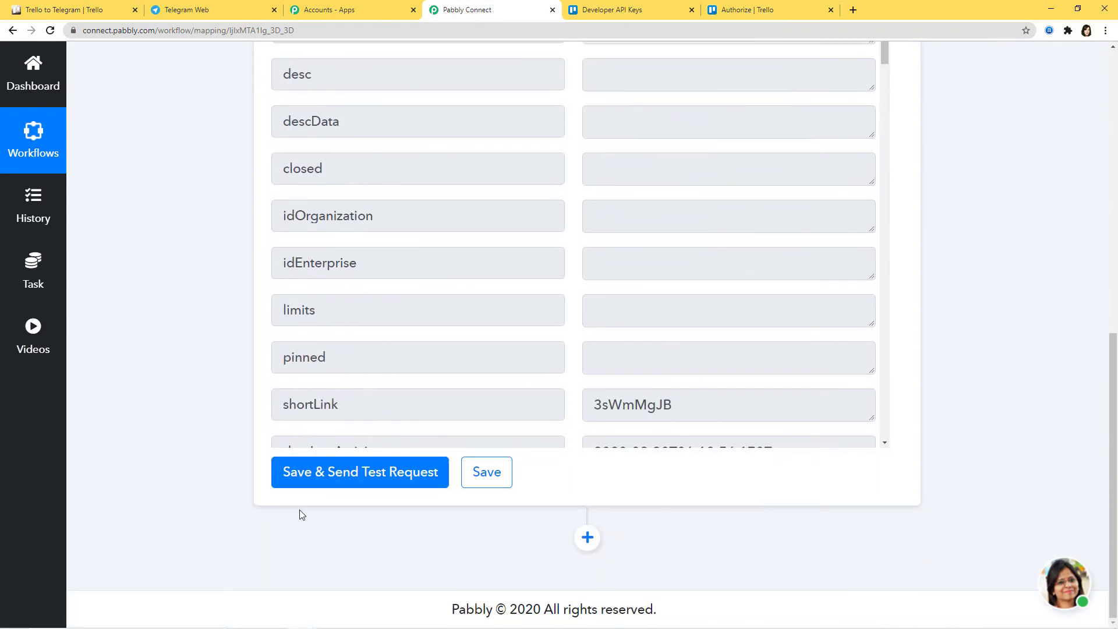
click(353, 473)
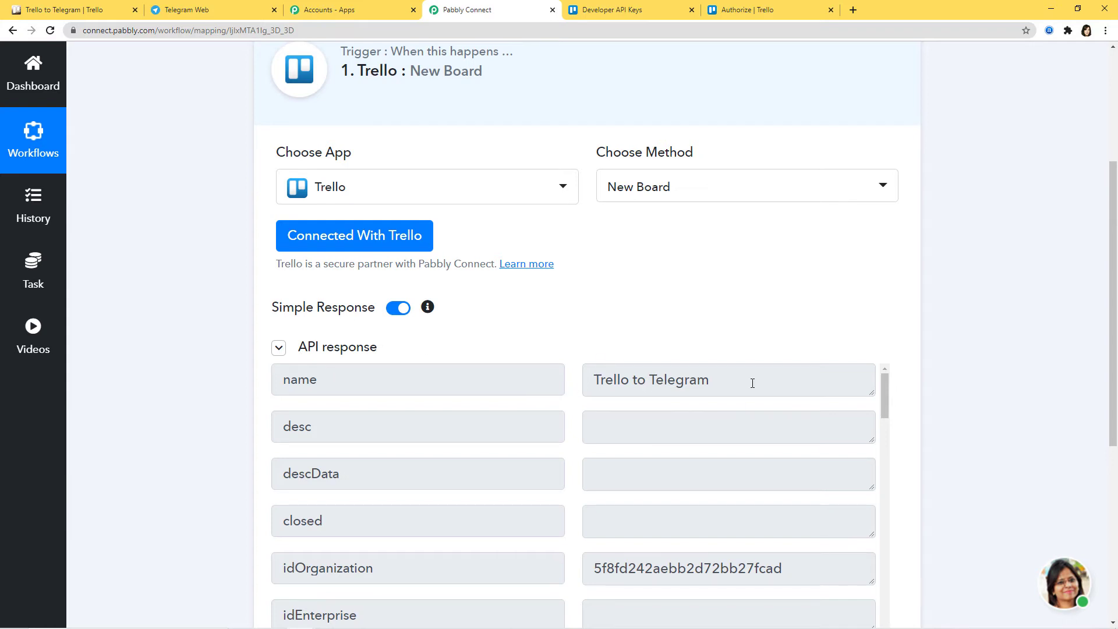
scroll(812, 464, down, 11)
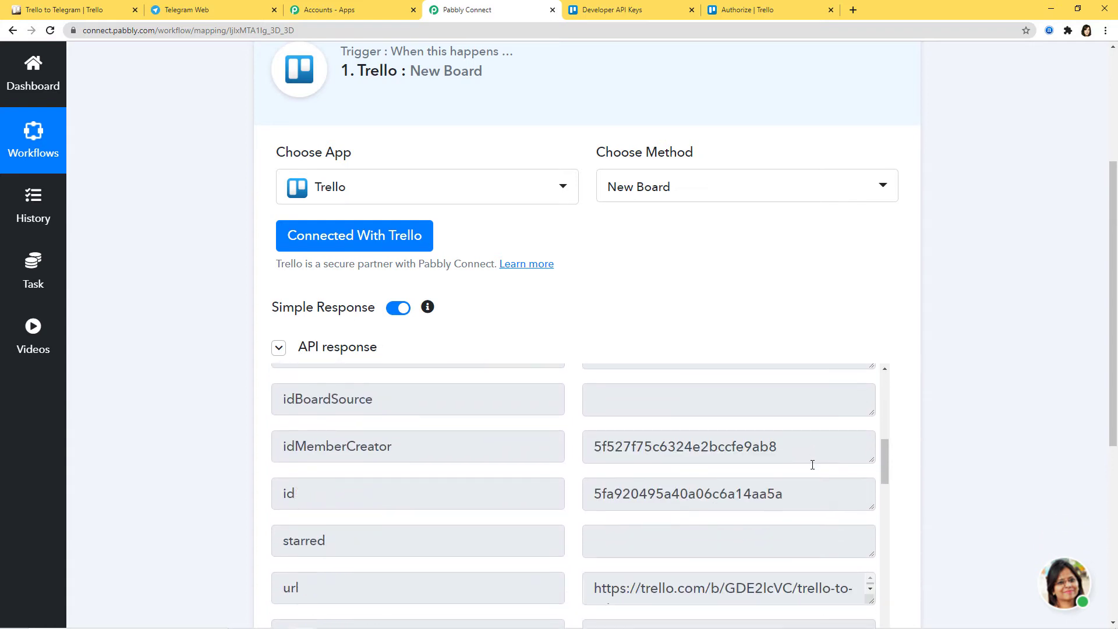
scroll(812, 464, down, 10)
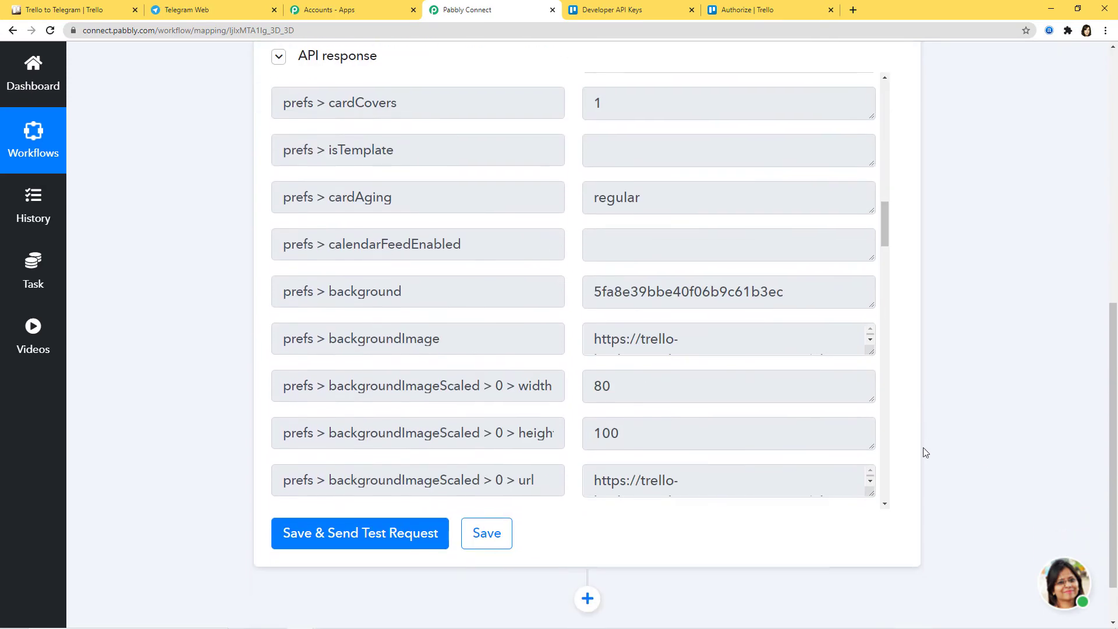
scroll(591, 385, down, 6)
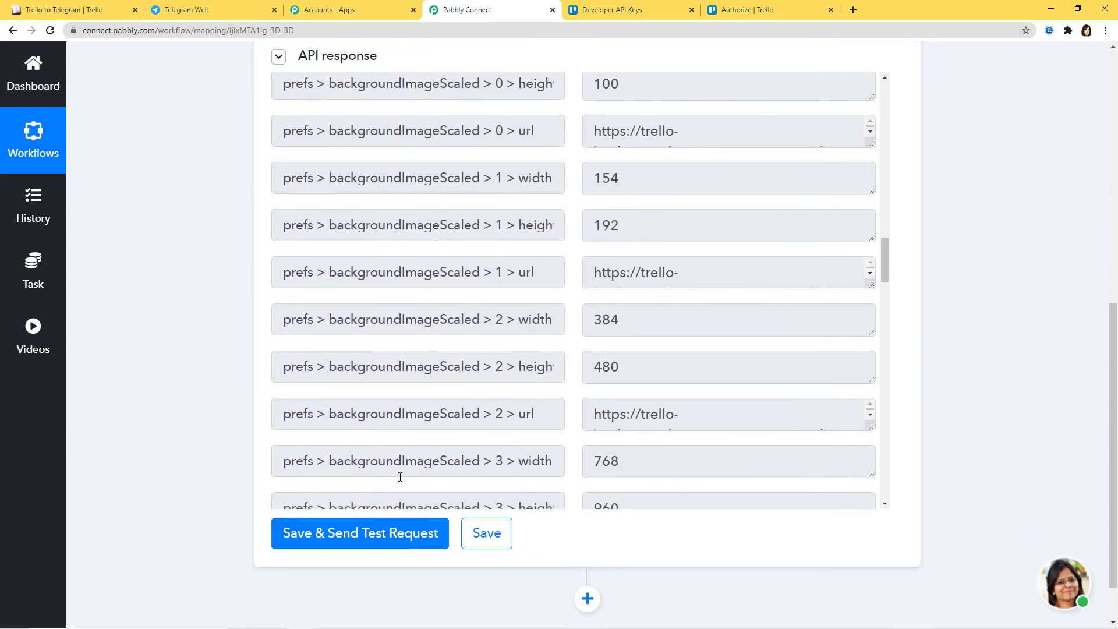
click(475, 527)
Add a Telegram Bot action with the method Send a Text Message or a Reply and open its connection credentials.
scroll(977, 364, down, 2)
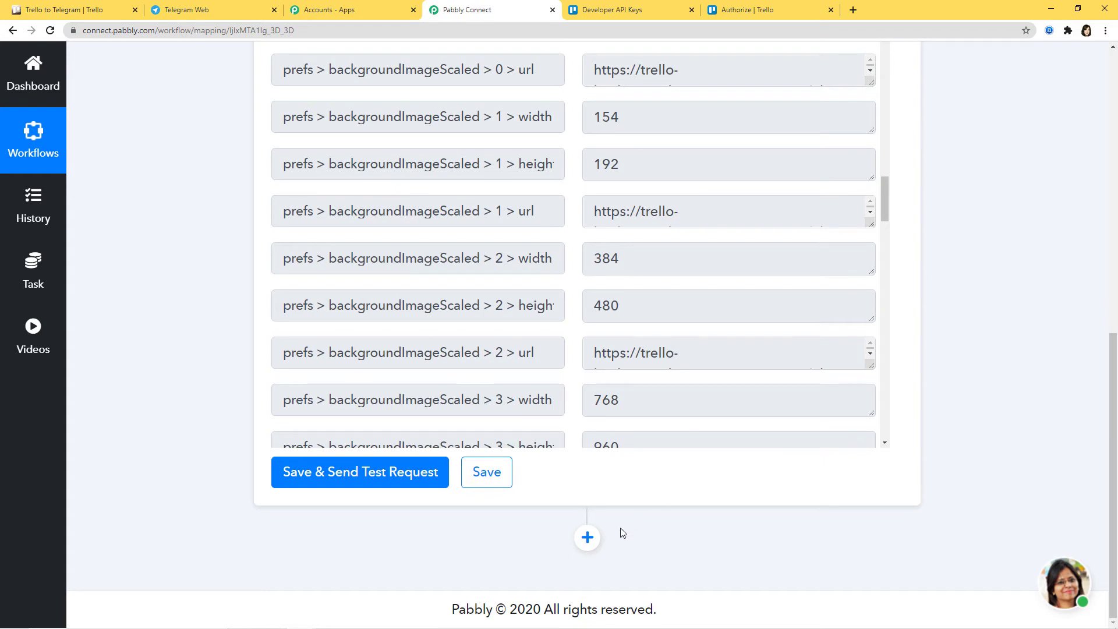
click(588, 538)
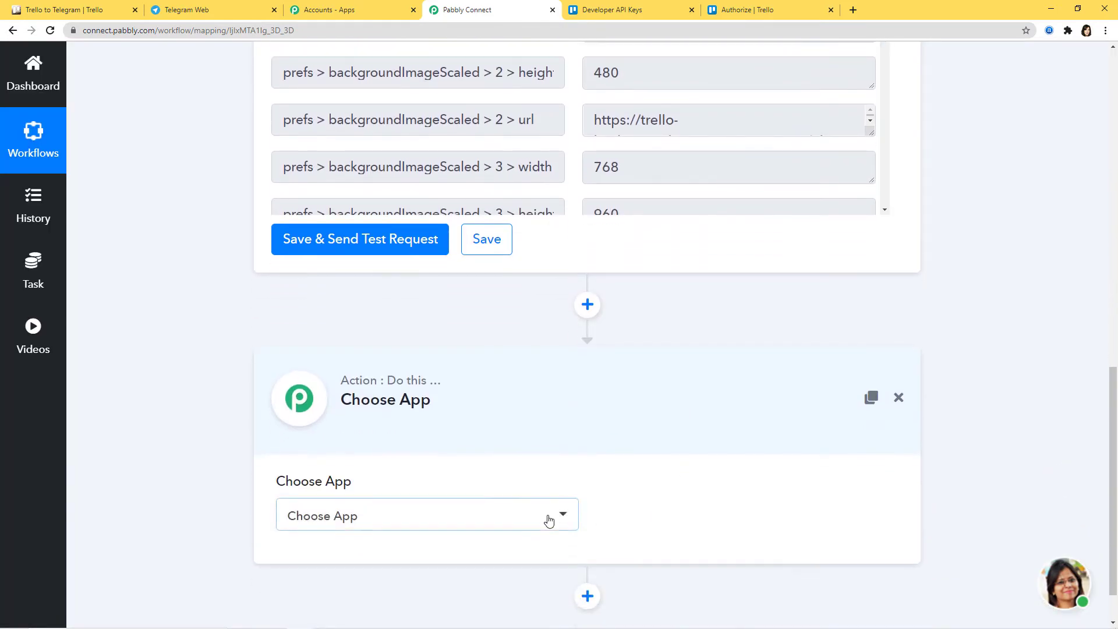
click(549, 519)
text(te)
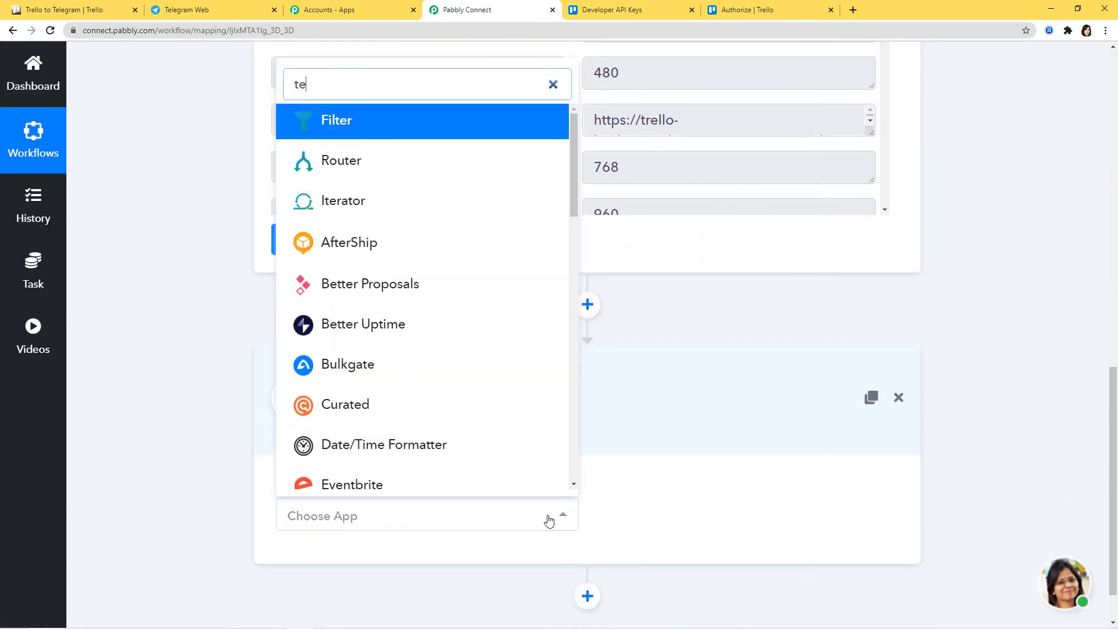
text(l)
click(423, 431)
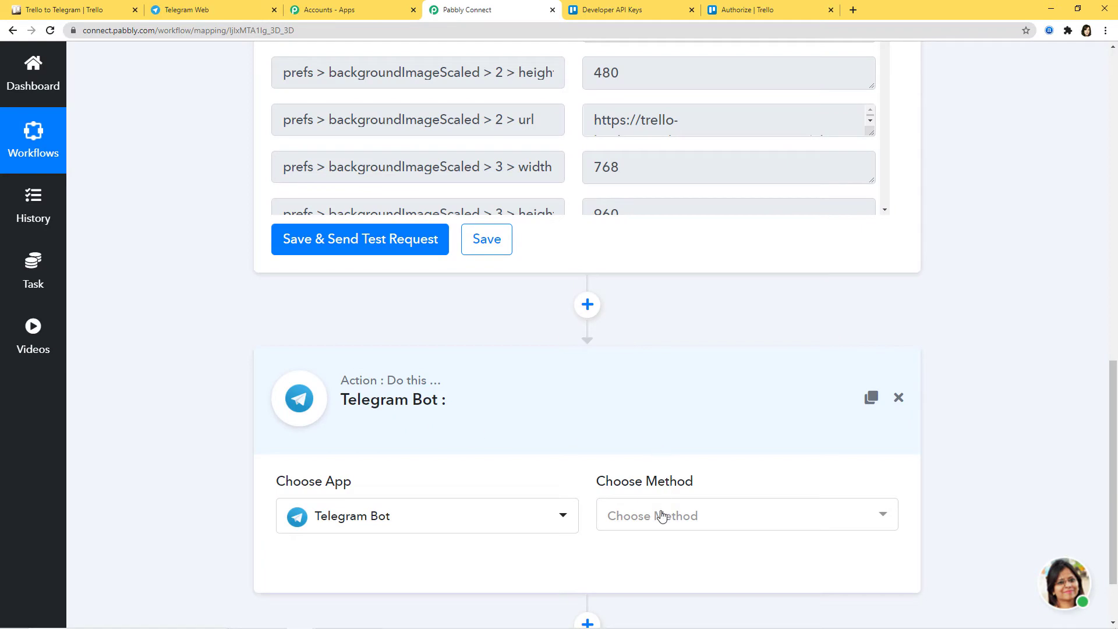
click(662, 516)
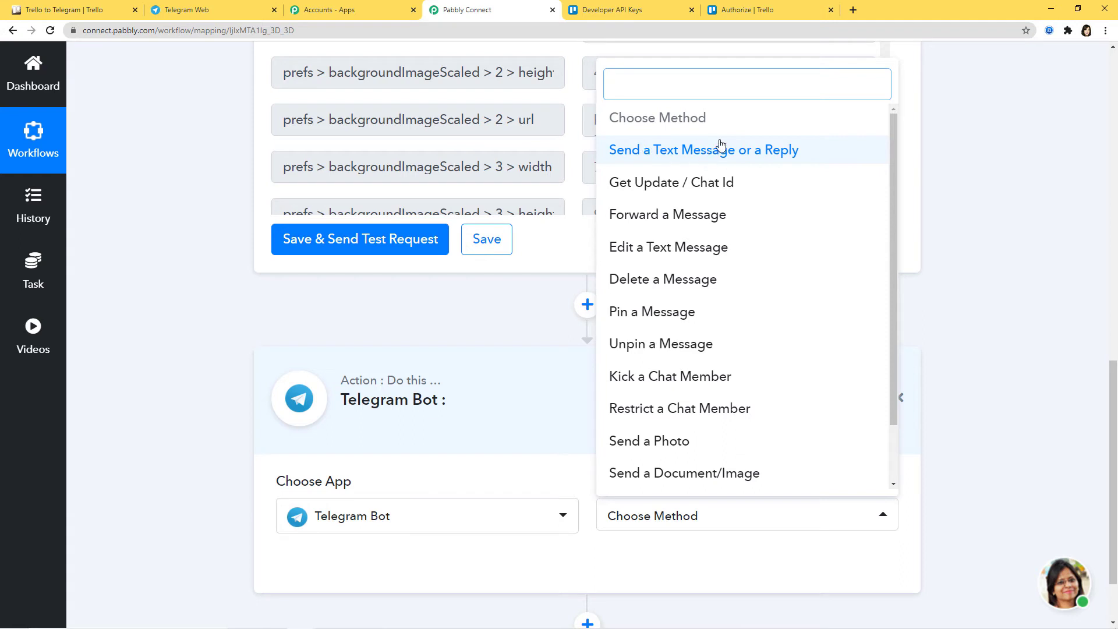
click(728, 155)
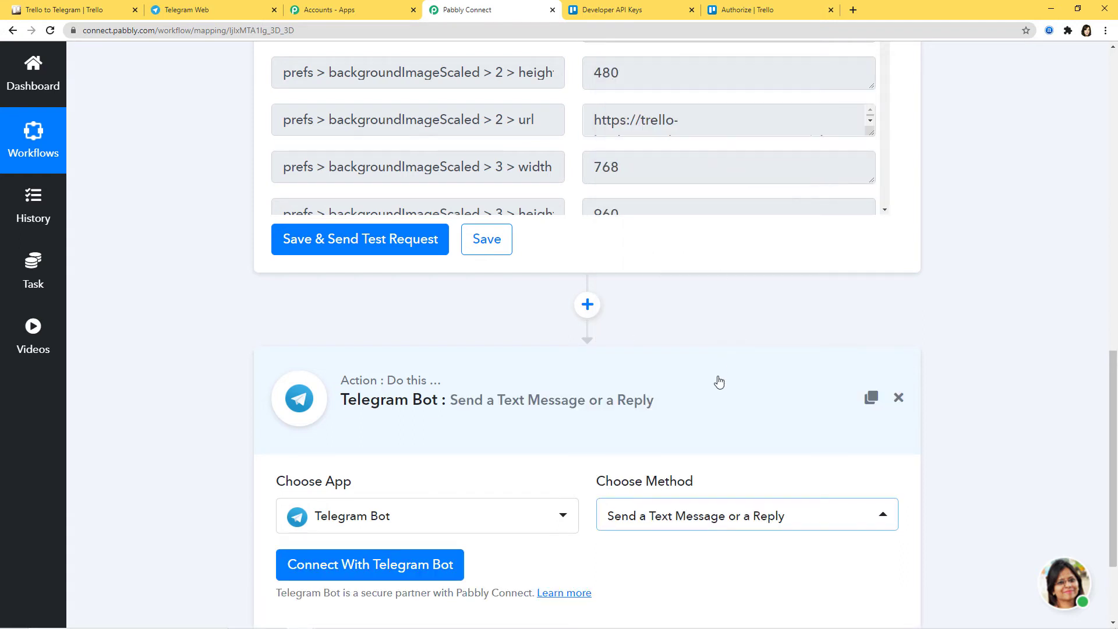
scroll(720, 387, down, 3)
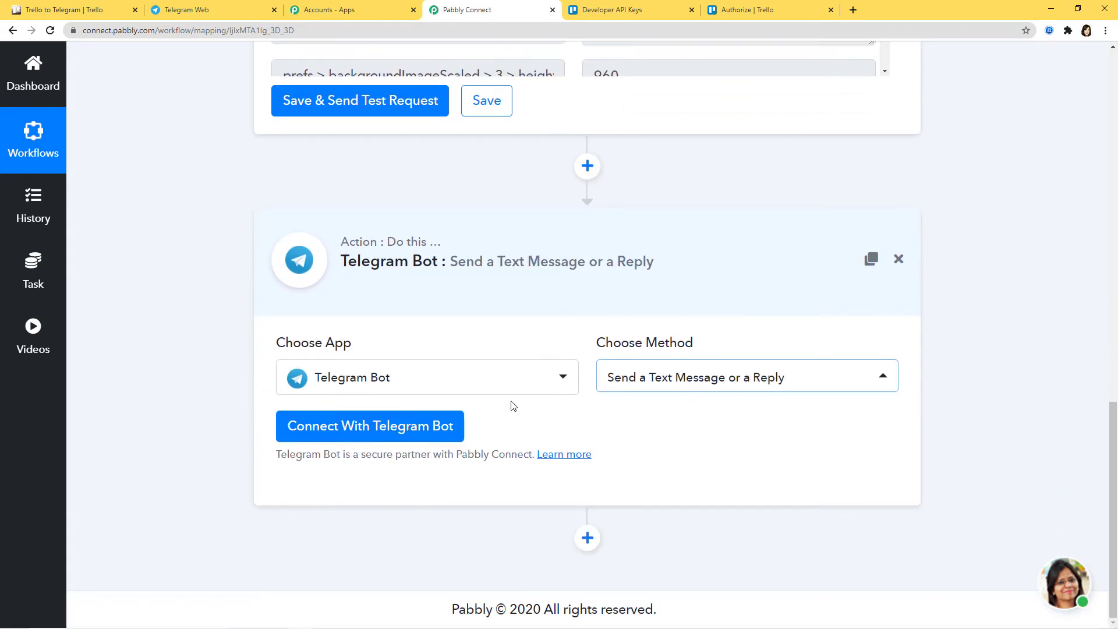
click(389, 430)
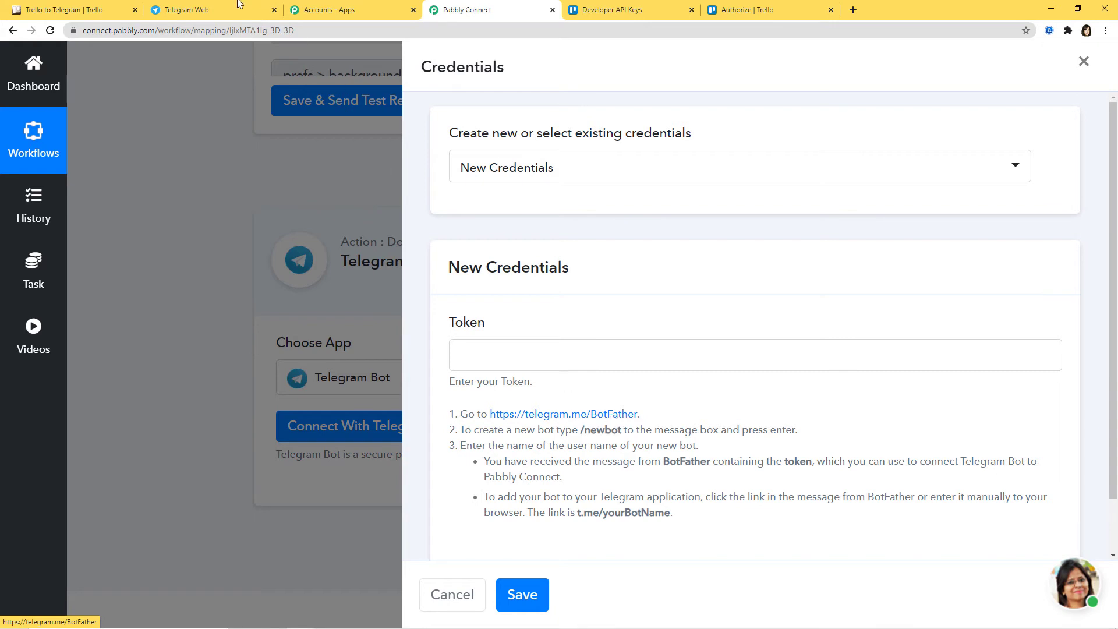
Switch to Telegram Web, search for "botfather" and start a chat with the verified BotFather bot.
click(211, 10)
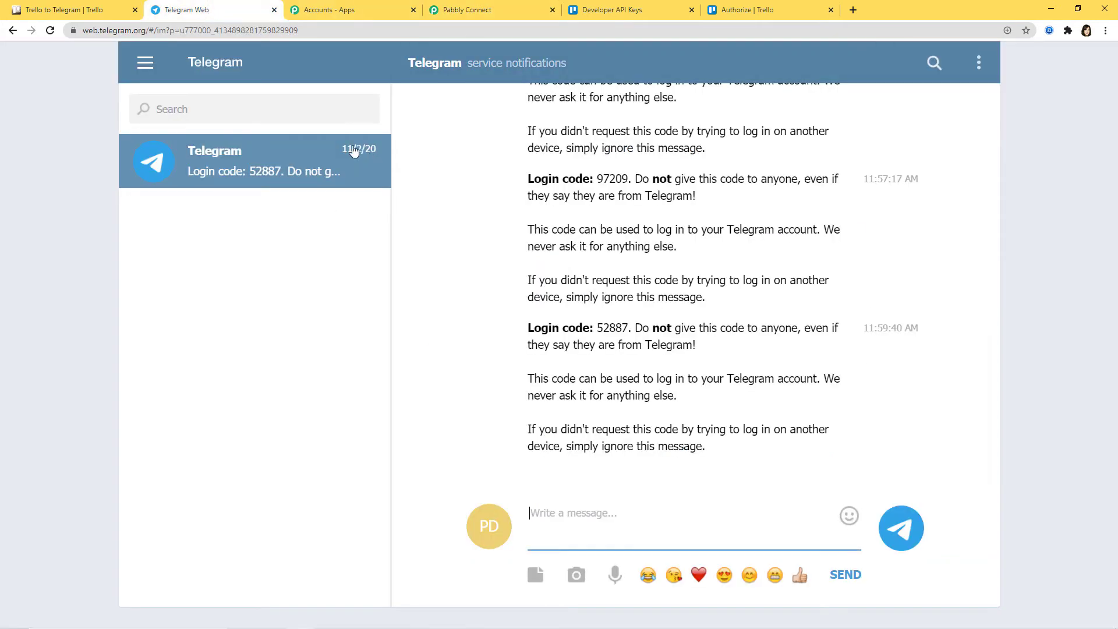
click(260, 112)
text(bot)
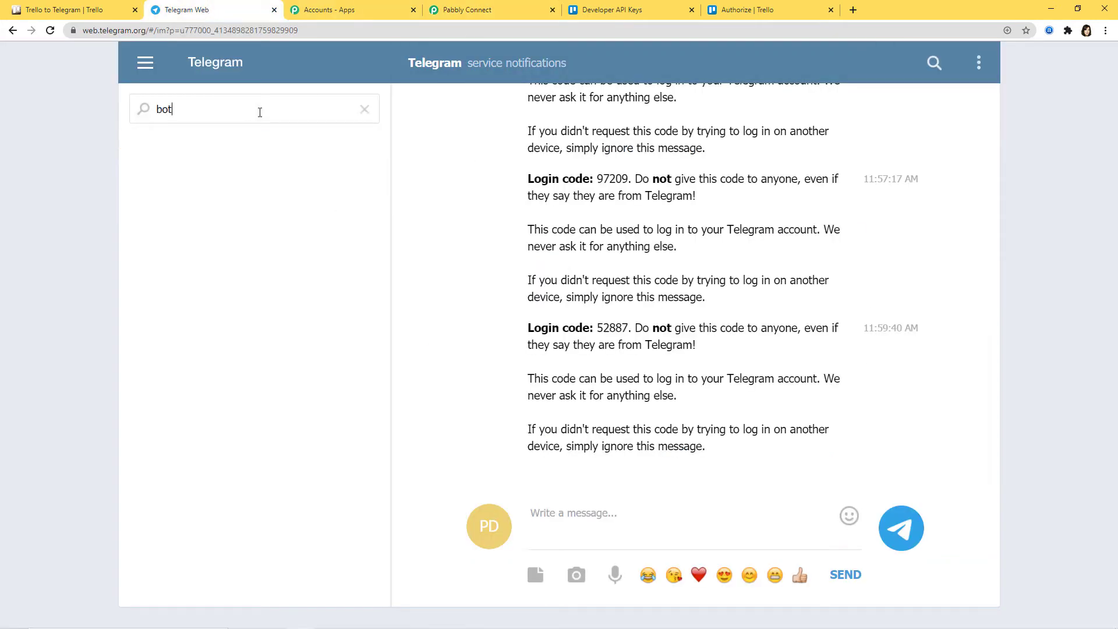
text(father)
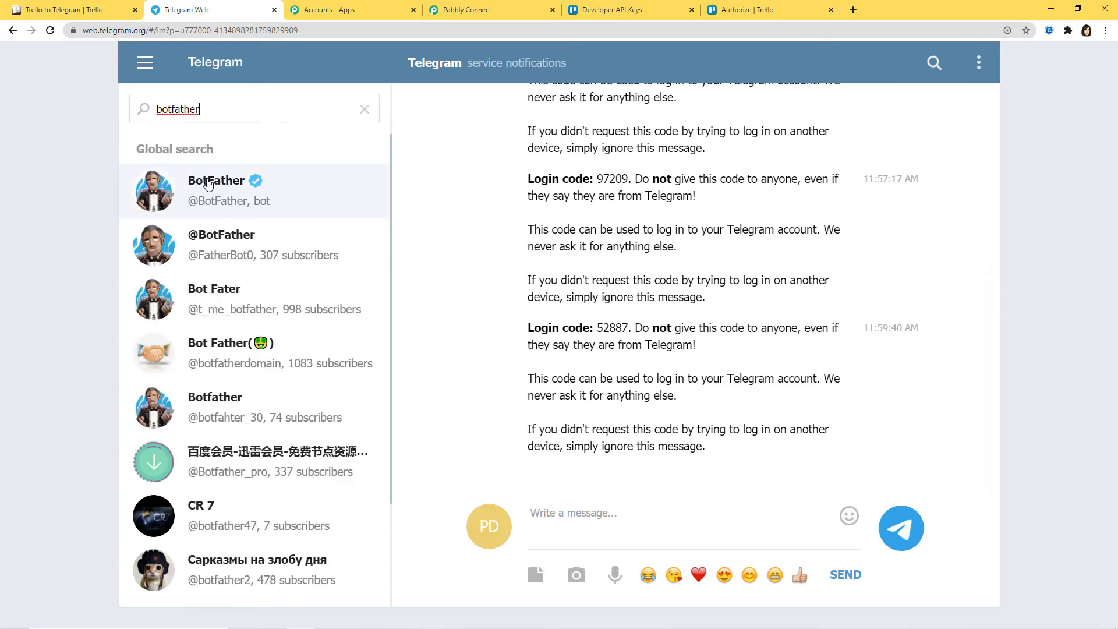
click(233, 195)
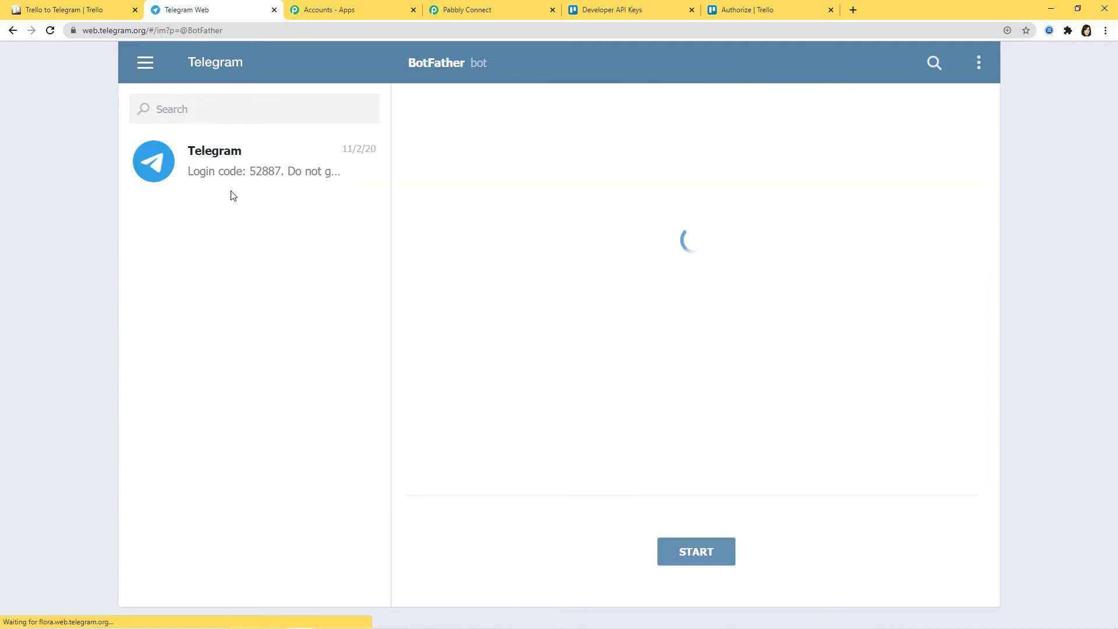
click(689, 553)
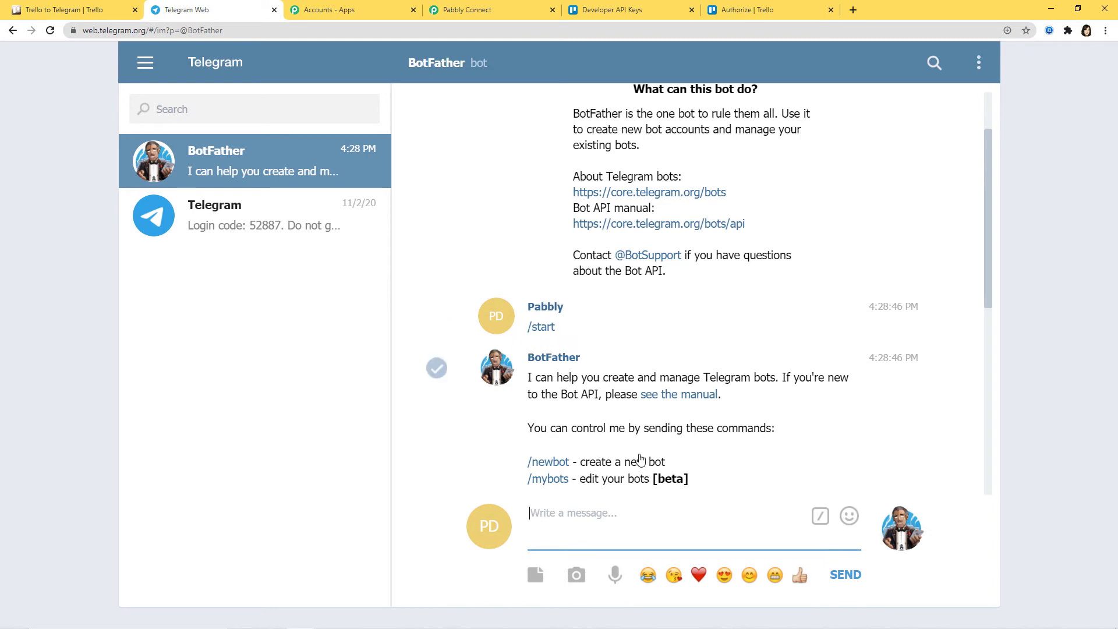
Check the token instructions in Pabbly Connect and send the /newbot command to BotFather in Telegram.
click(511, 16)
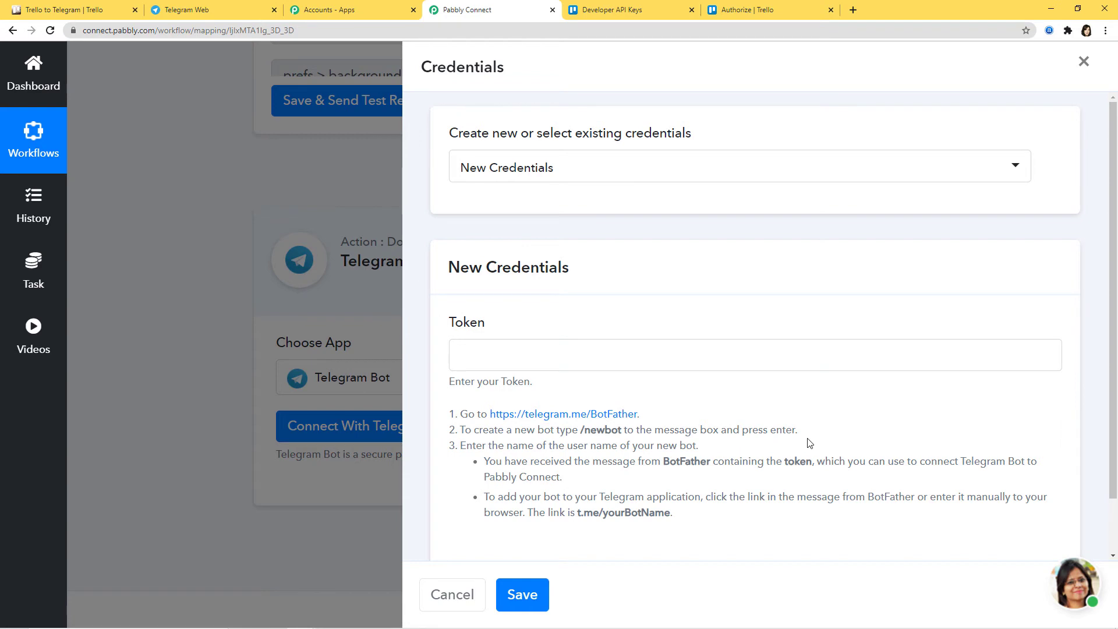
click(192, 10)
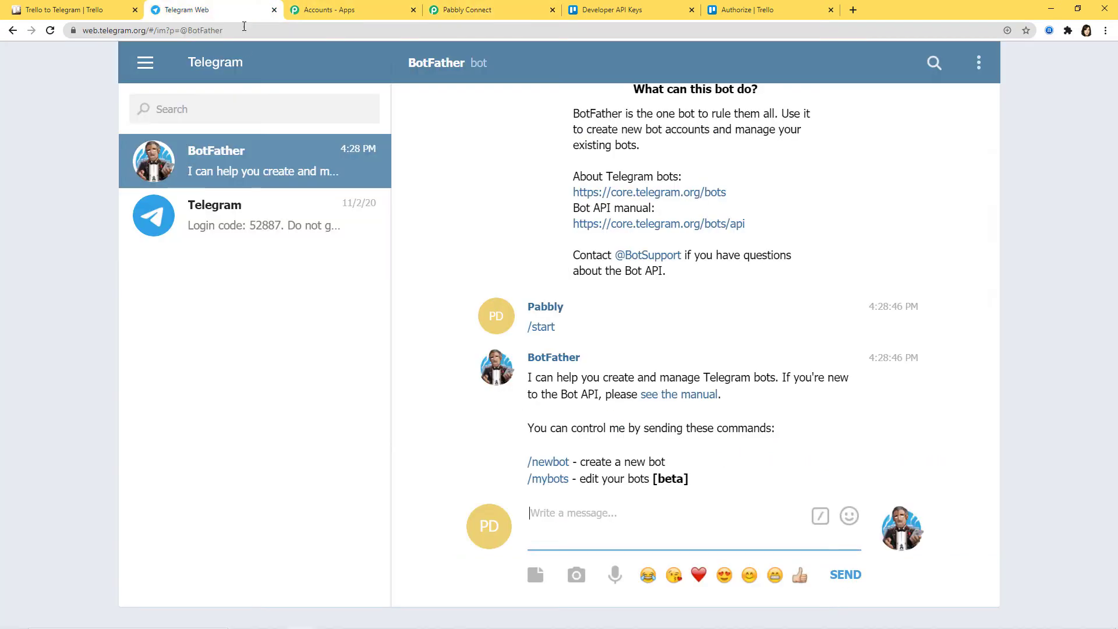
text(/newb)
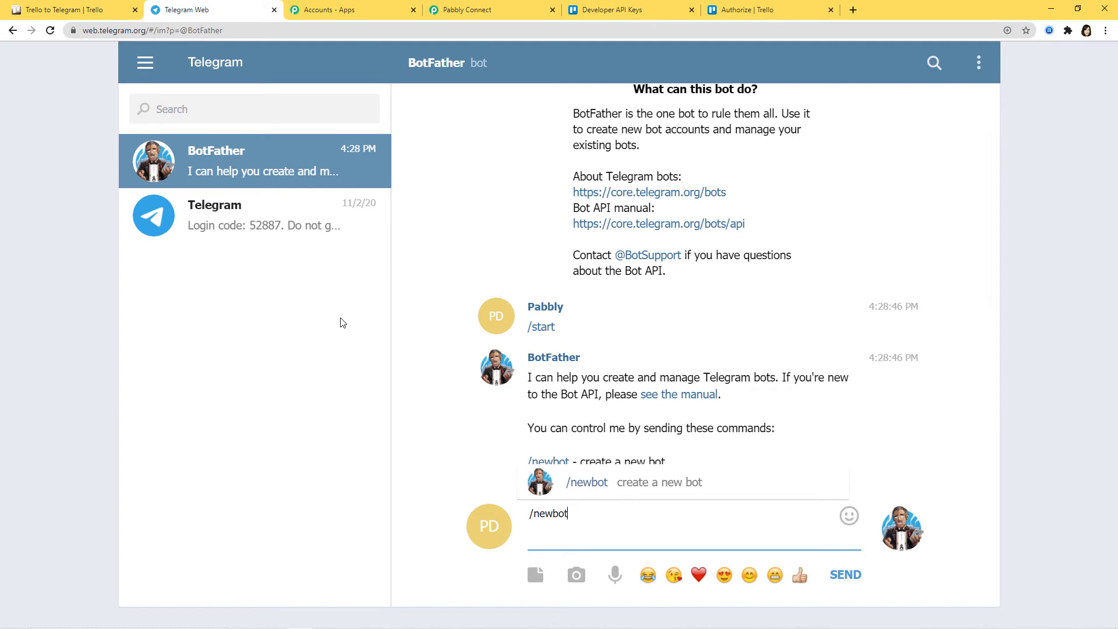
text(ot)
key(Return)
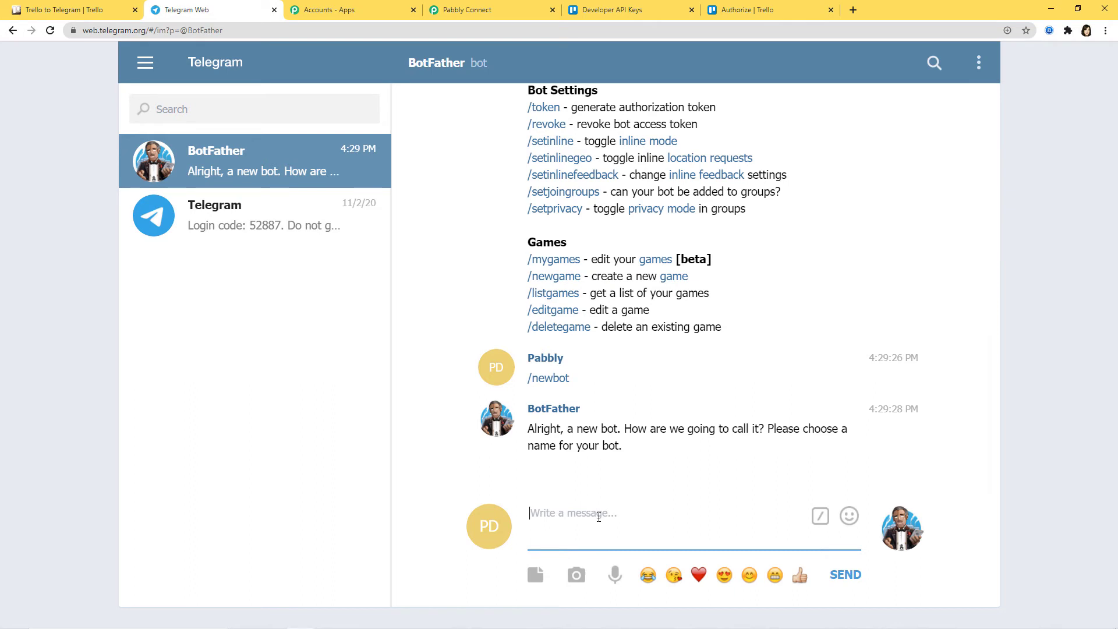
Name the new bot "Trellobot" and give it the username "Trello_Telegram001_bot" in the BotFather chat.
text(Trellobot)
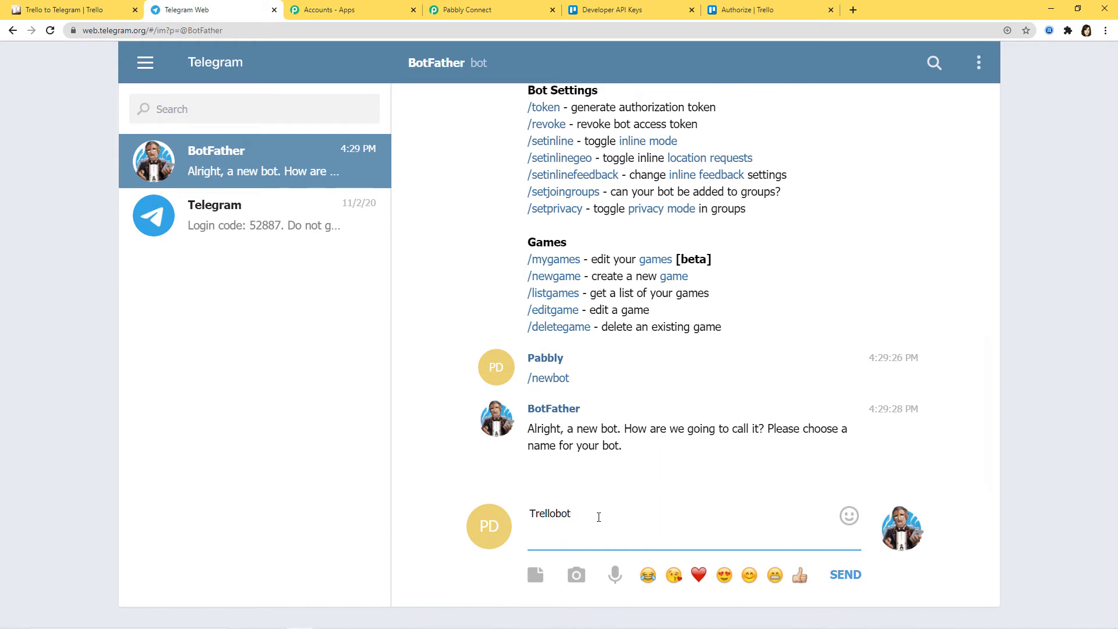
key(Return)
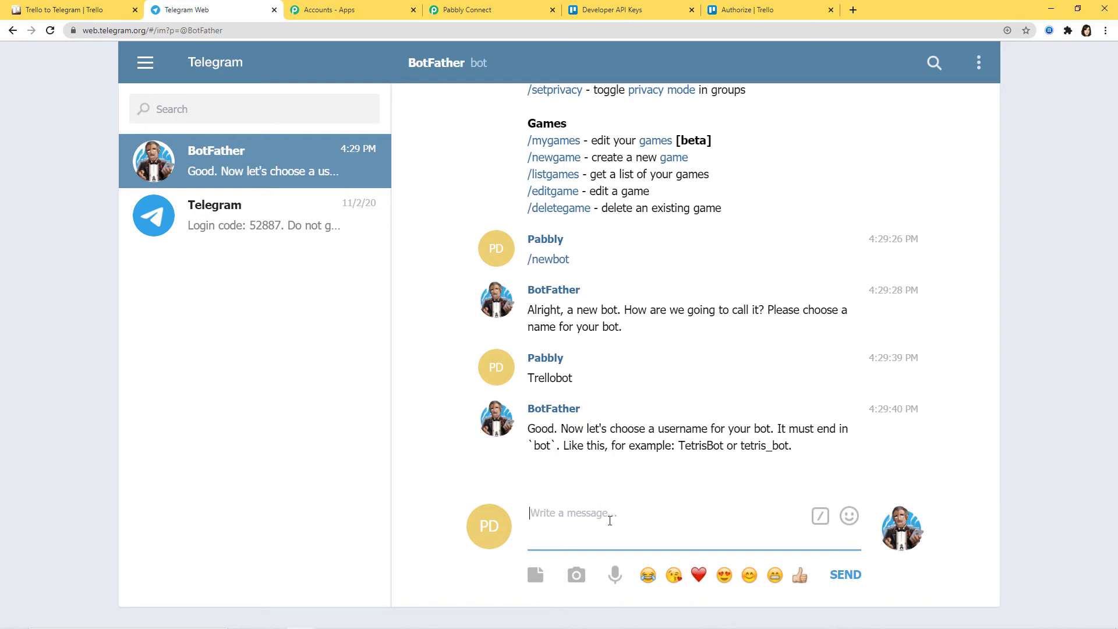
text(Trello_Telegram001_bot)
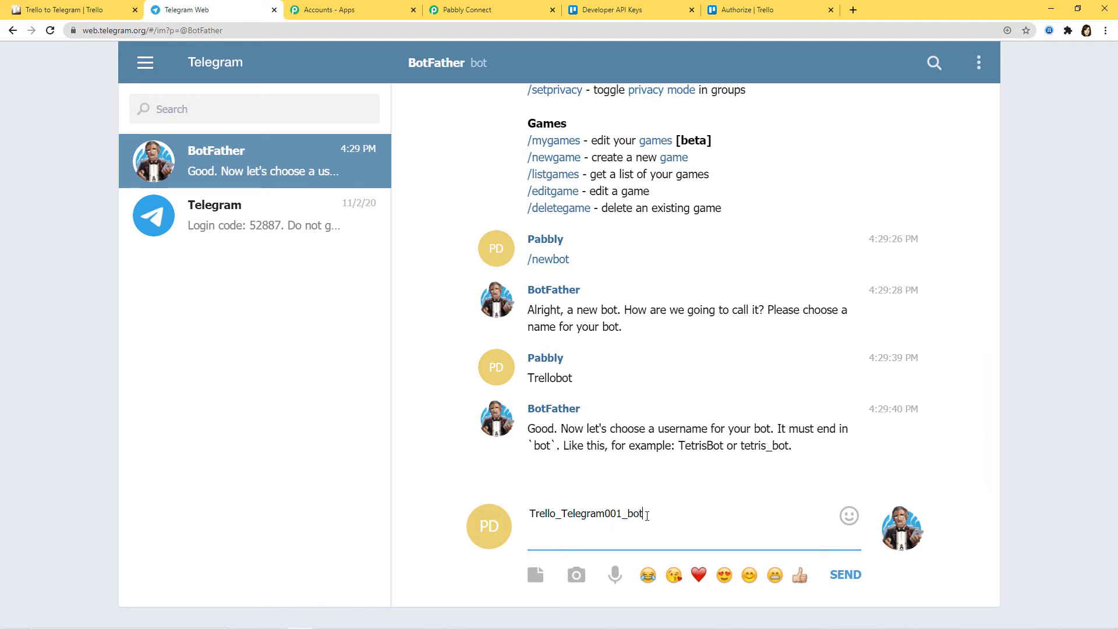
drag(643, 513, 627, 513)
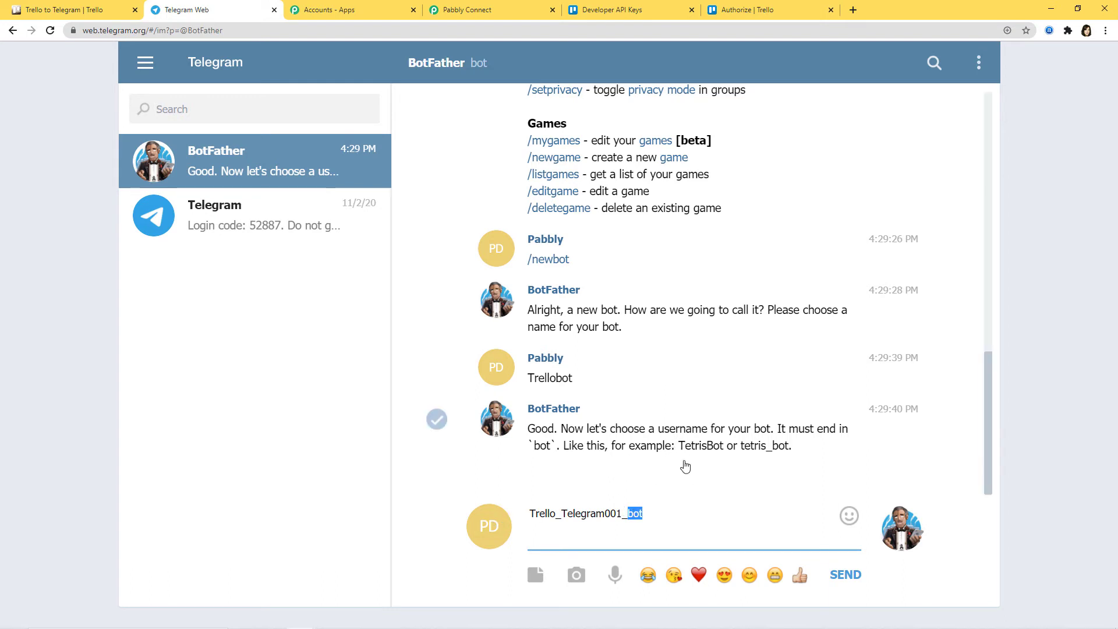
key(Return)
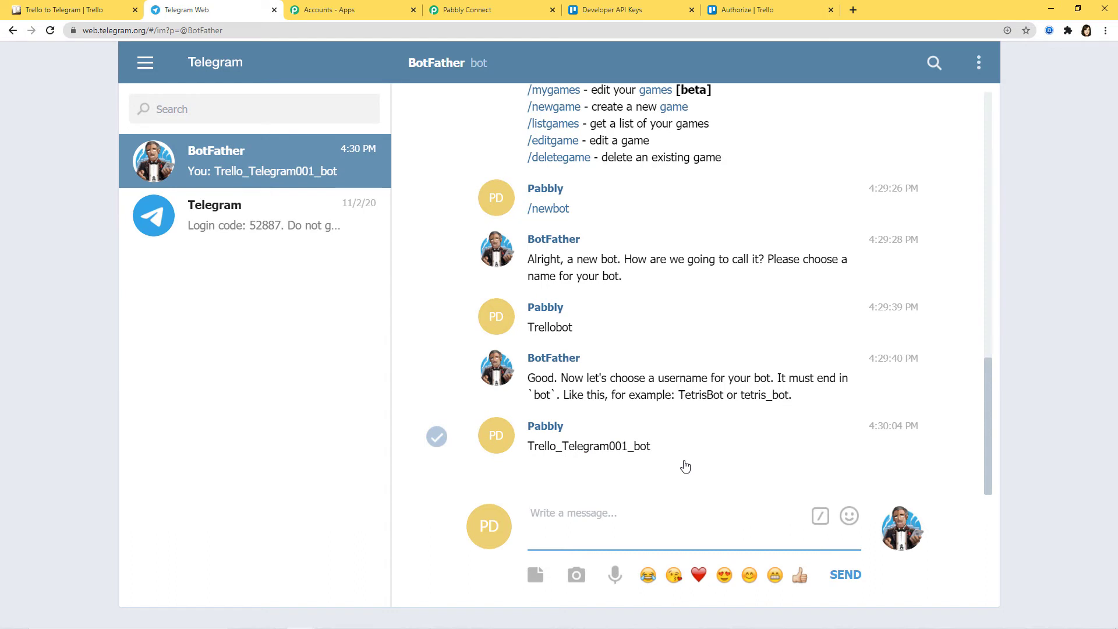
Copy the new bot's HTTP API token from BotFather's reply.
scroll(680, 466, down, 3)
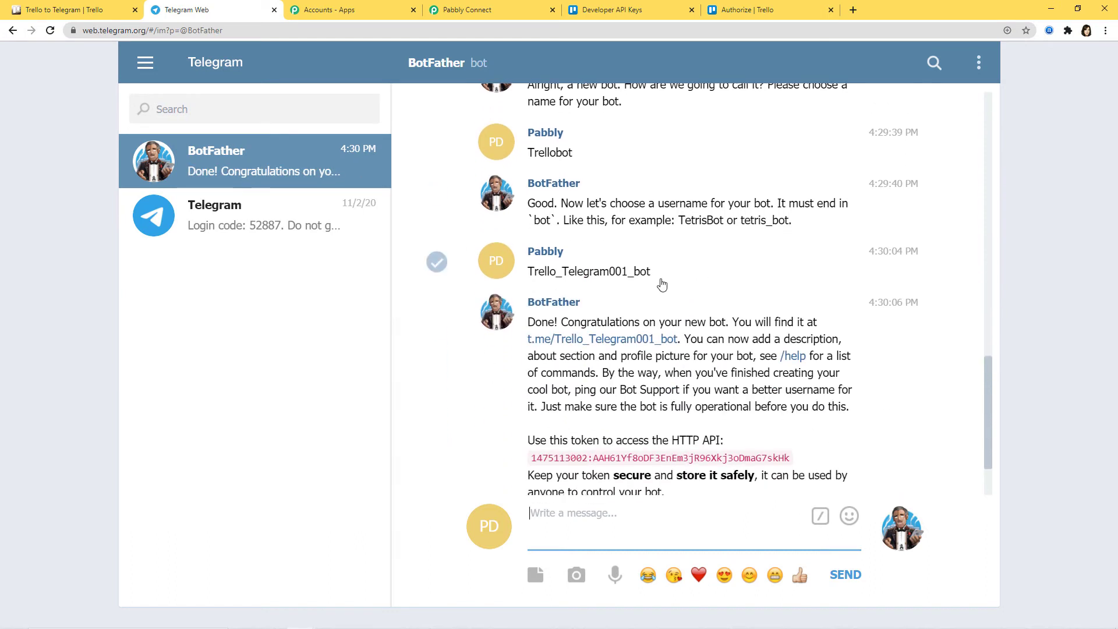
drag(660, 279, 633, 276)
click(760, 275)
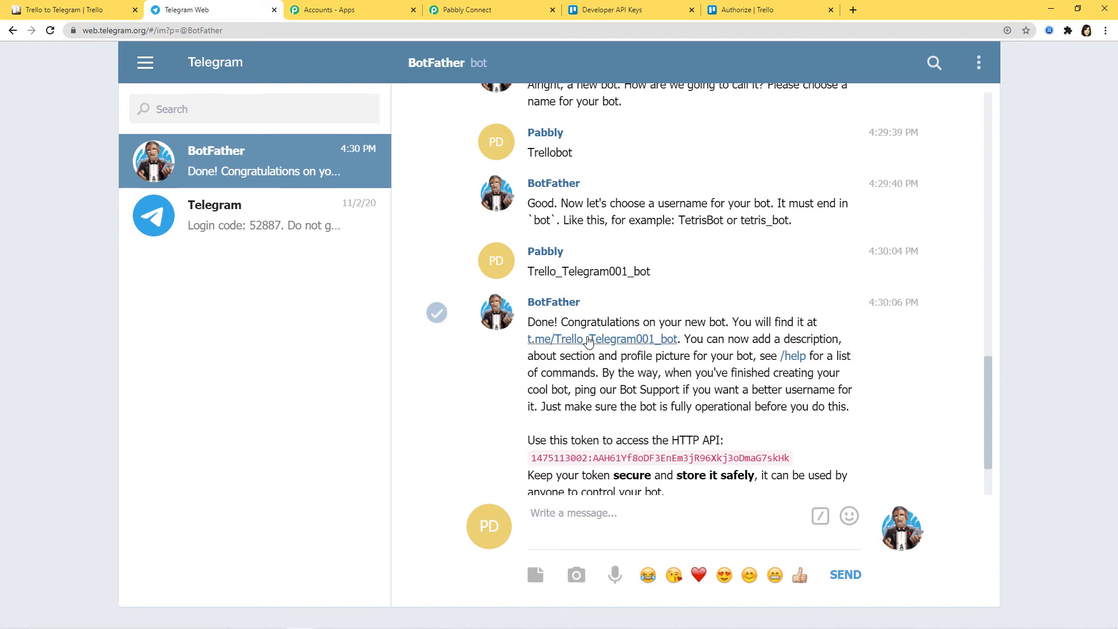
scroll(760, 315, down, 2)
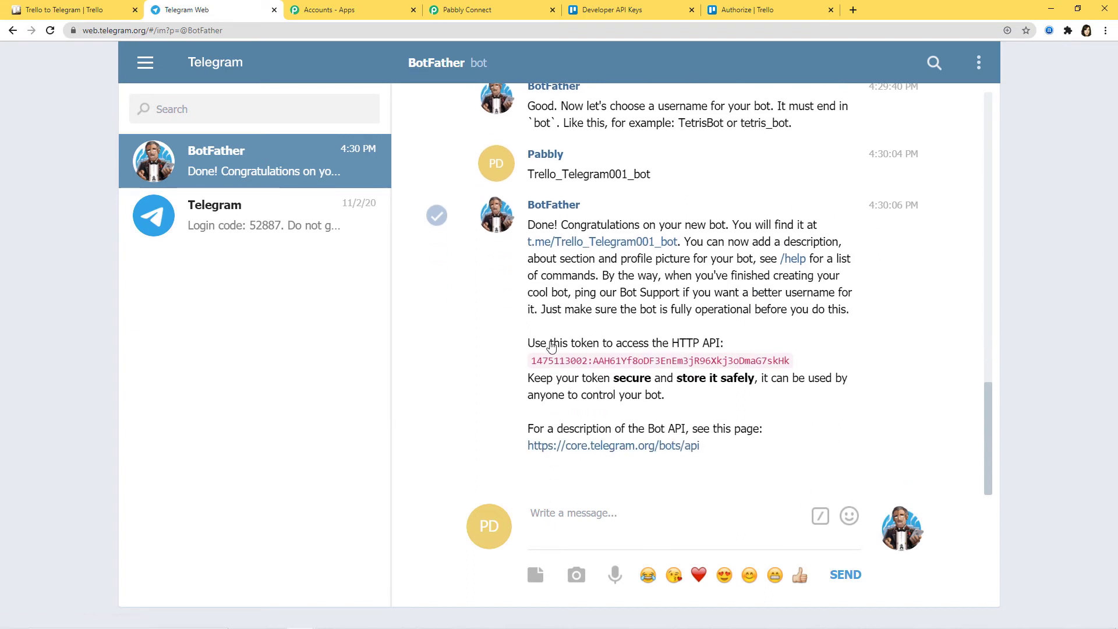
drag(528, 361, 796, 363)
key(ctrl+c)
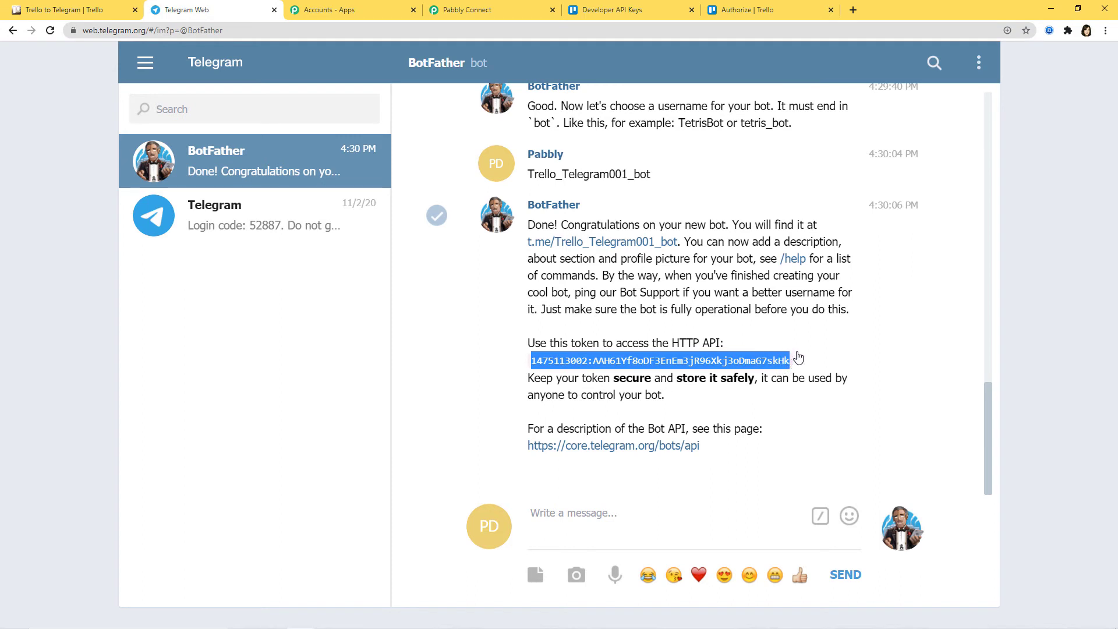
Return to Pabbly Connect, paste the API token as the new Telegram Bot credentials and save the connection.
click(499, 13)
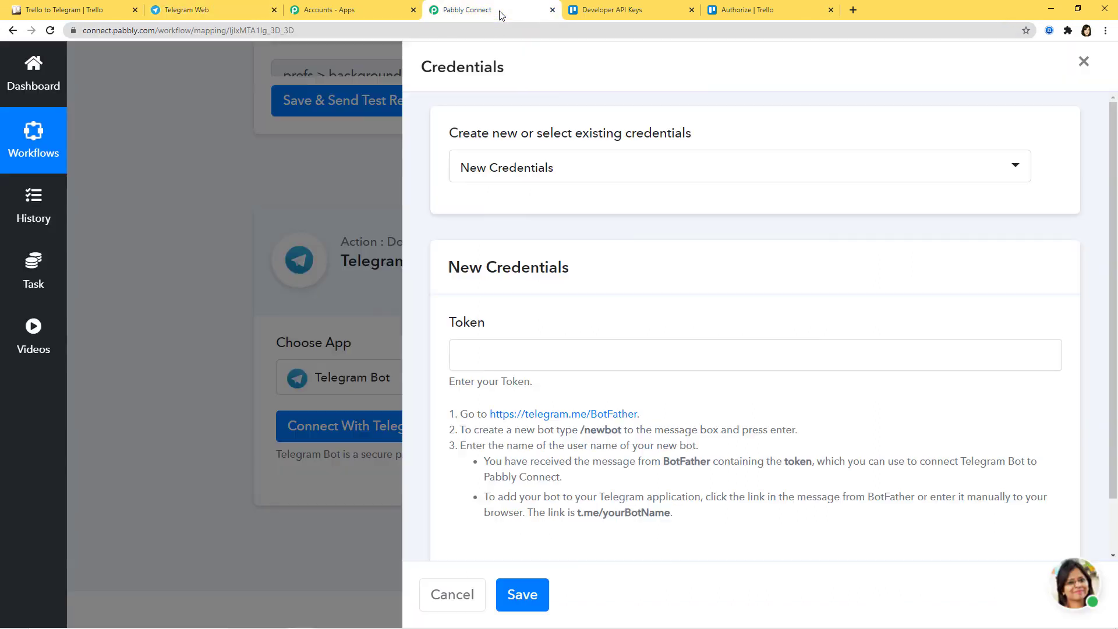
click(524, 355)
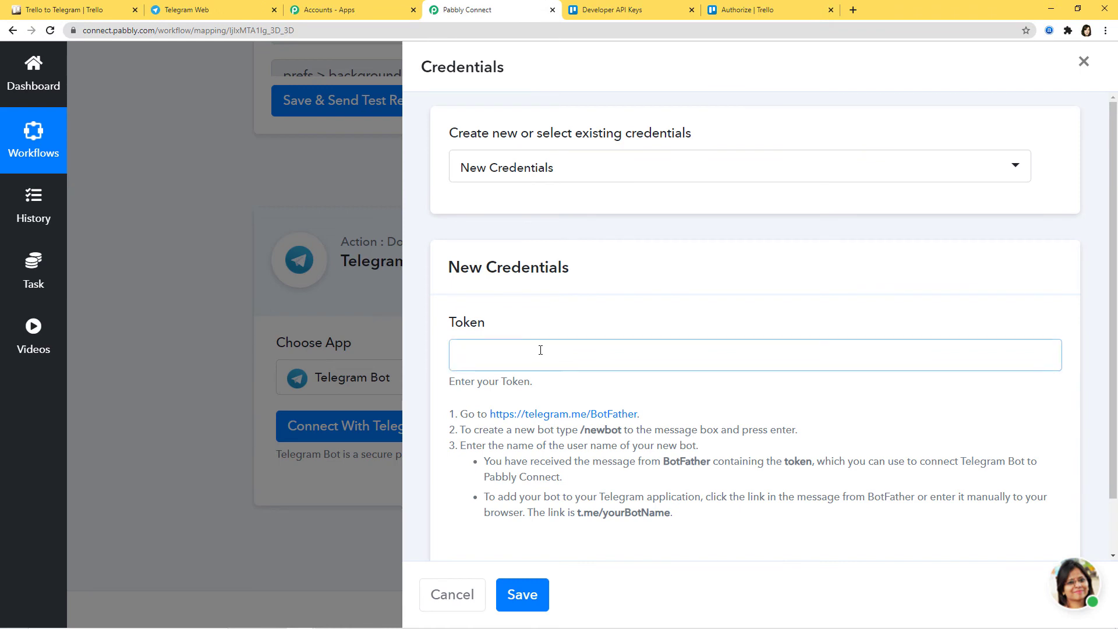
key(ctrl+v)
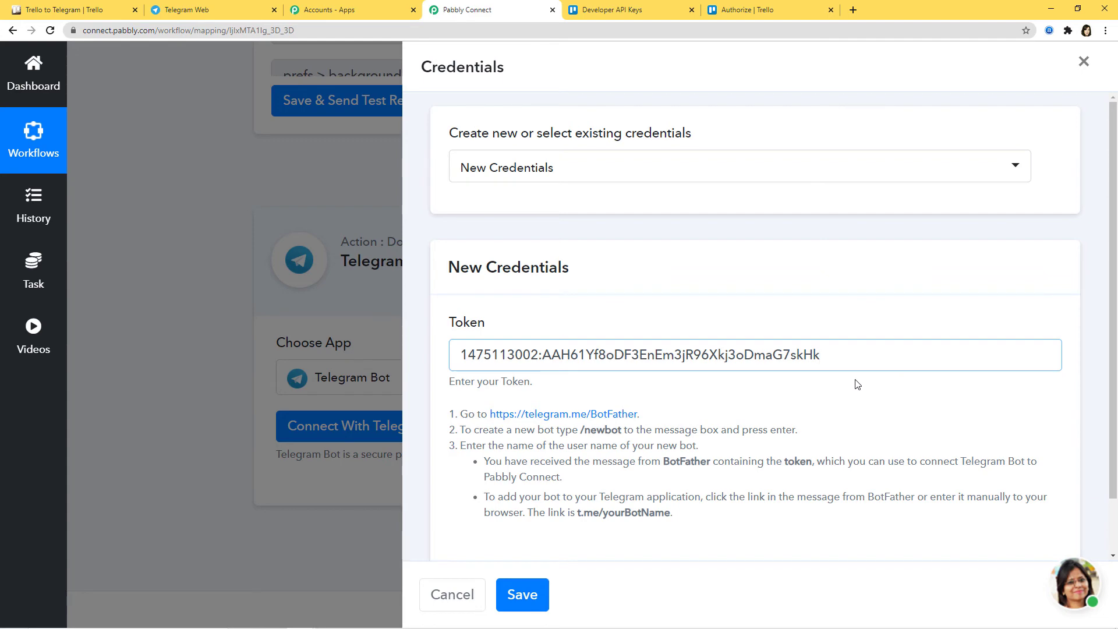
click(524, 593)
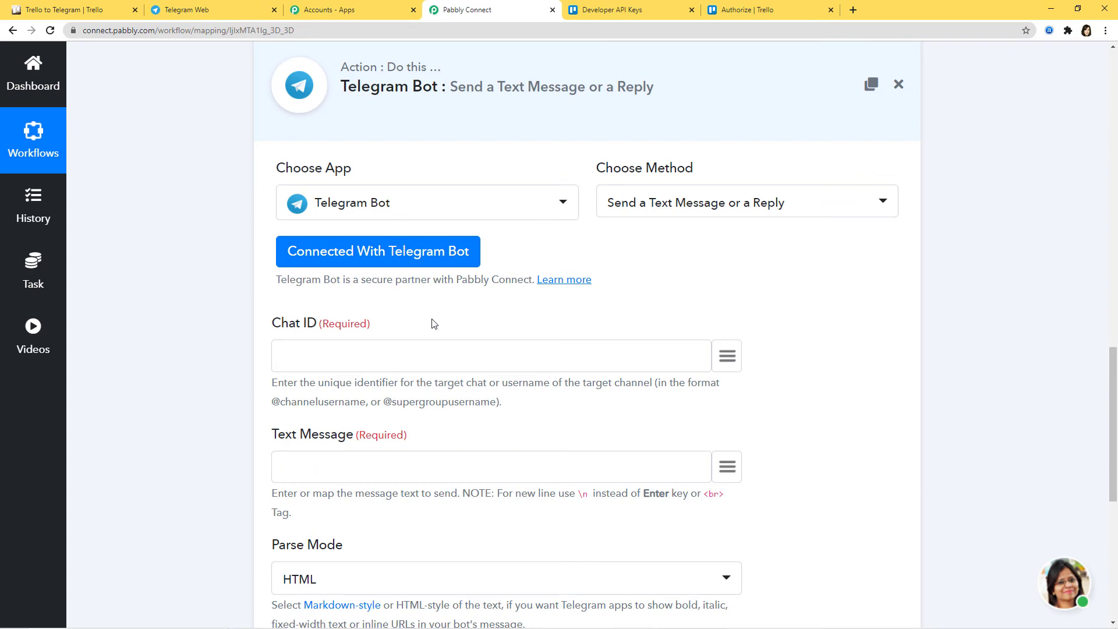
Switch to Telegram Web, open the Trellobot chat from the bot link in BotFather's reply and start the bot.
click(217, 10)
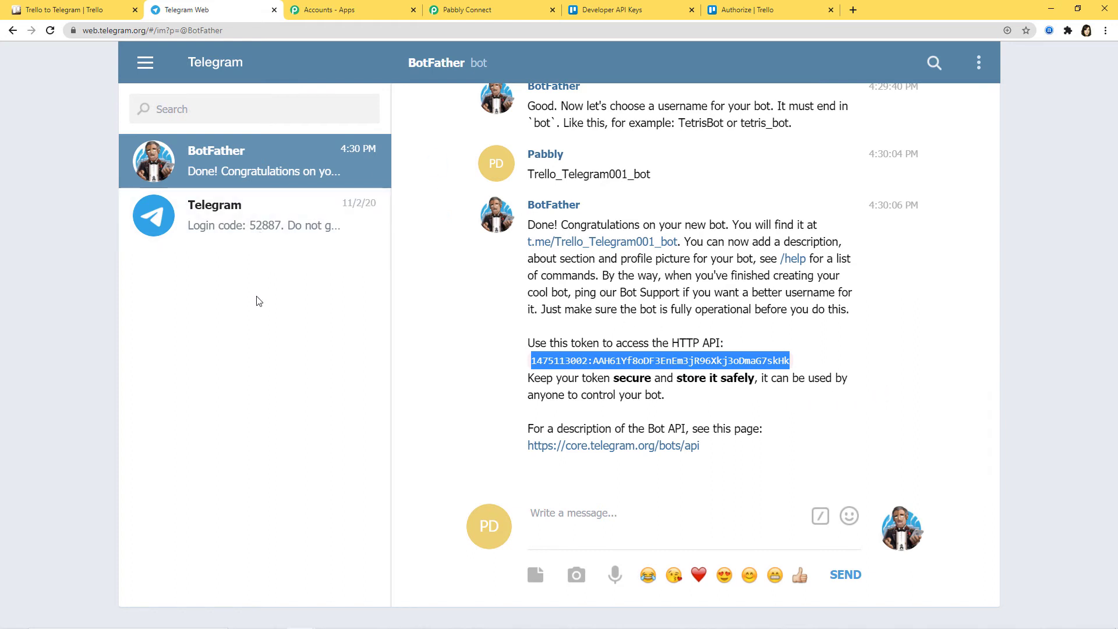
click(591, 243)
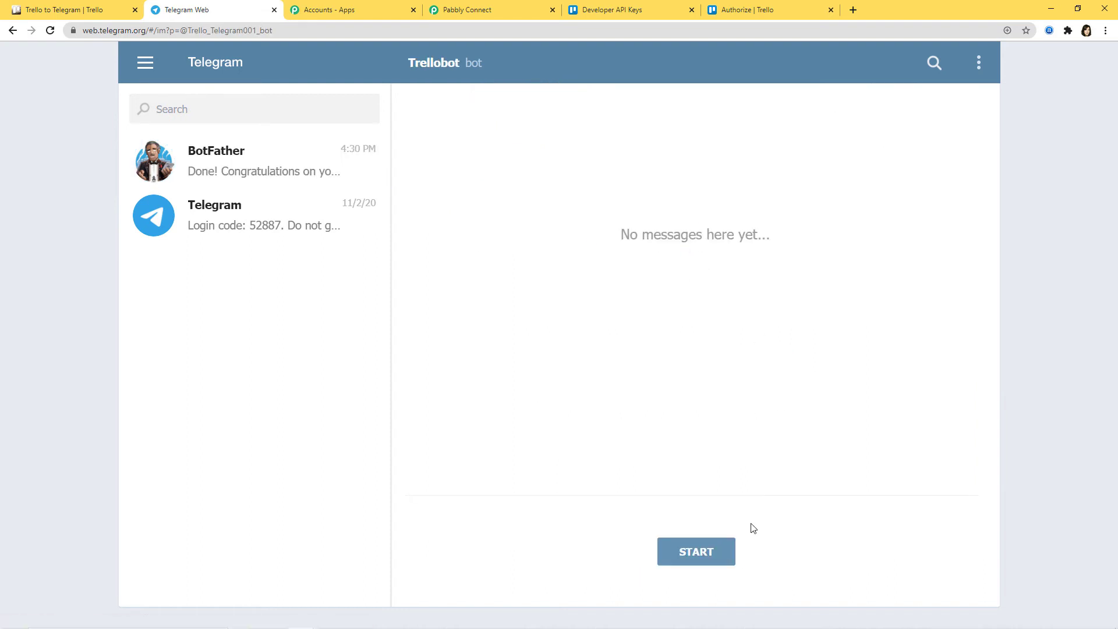
click(697, 552)
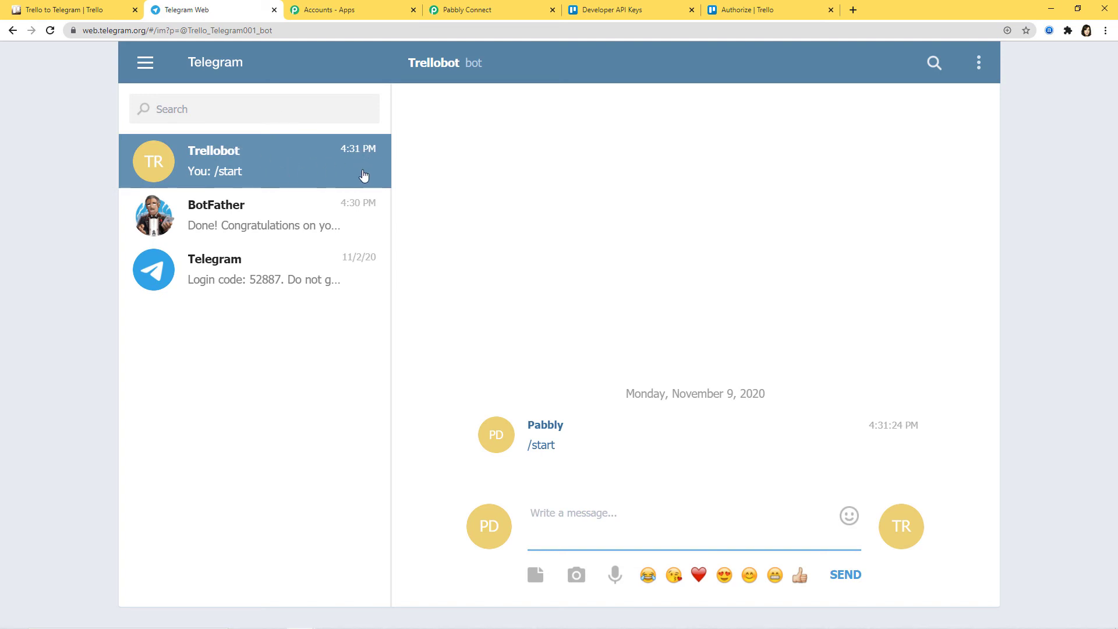
Create a new Telegram group named "Trello to Telegram" with Trellobot as its member.
click(146, 63)
click(217, 110)
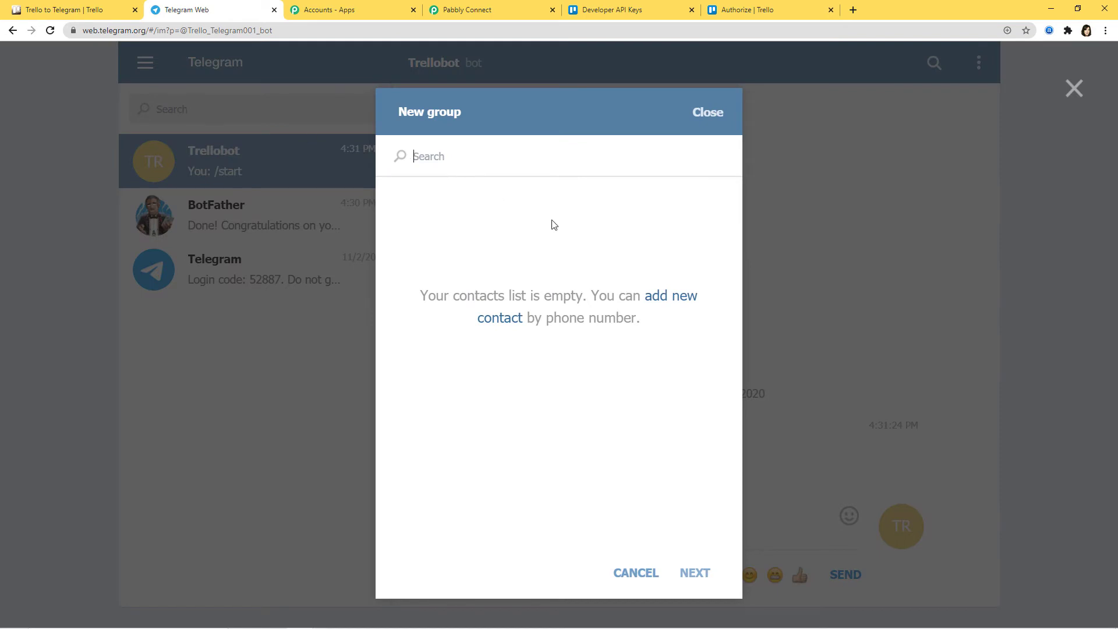
text(Tre)
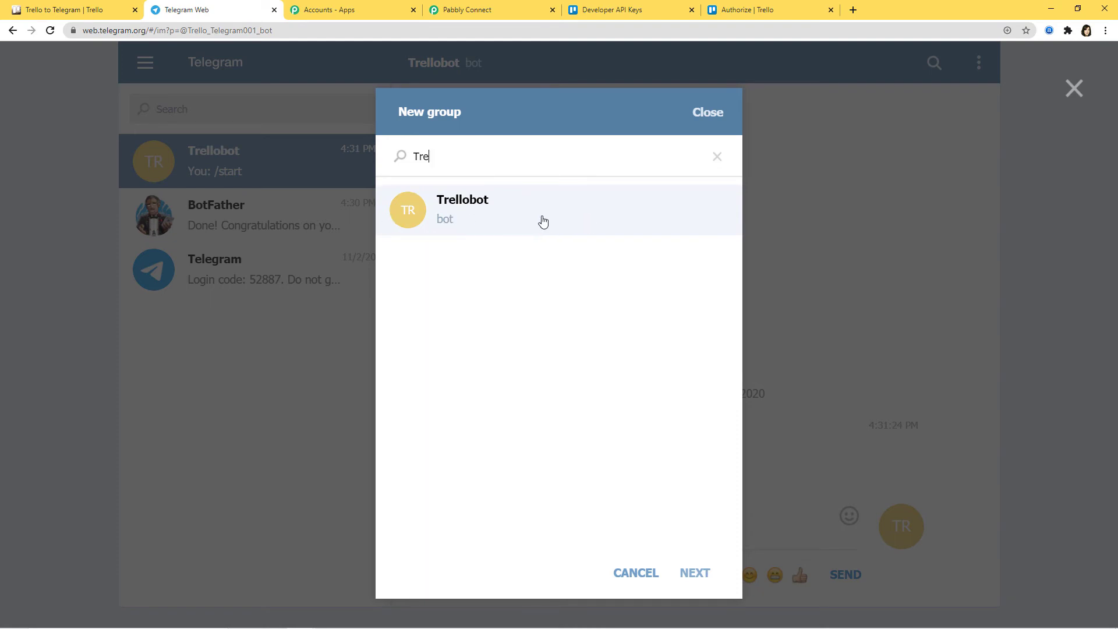
click(493, 216)
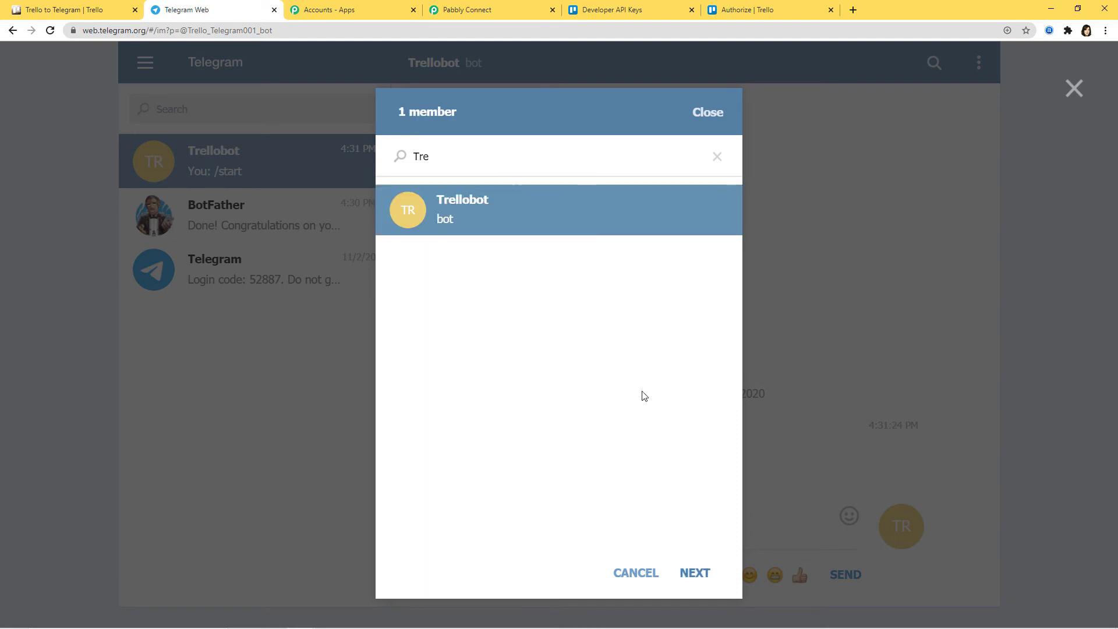
click(701, 573)
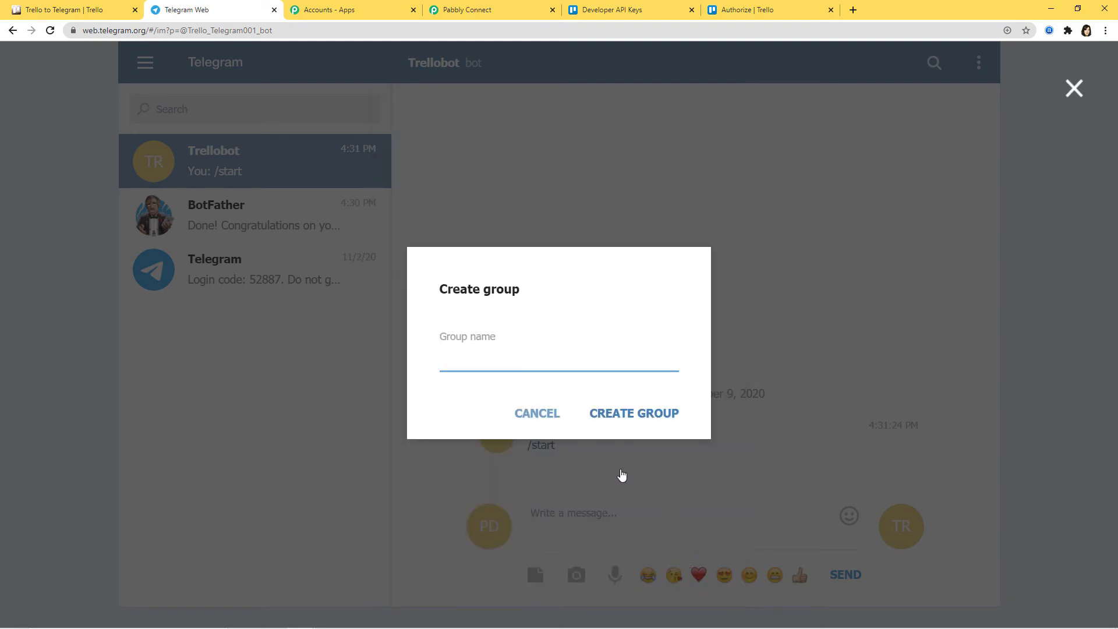
text(Trello to Telegram)
click(664, 424)
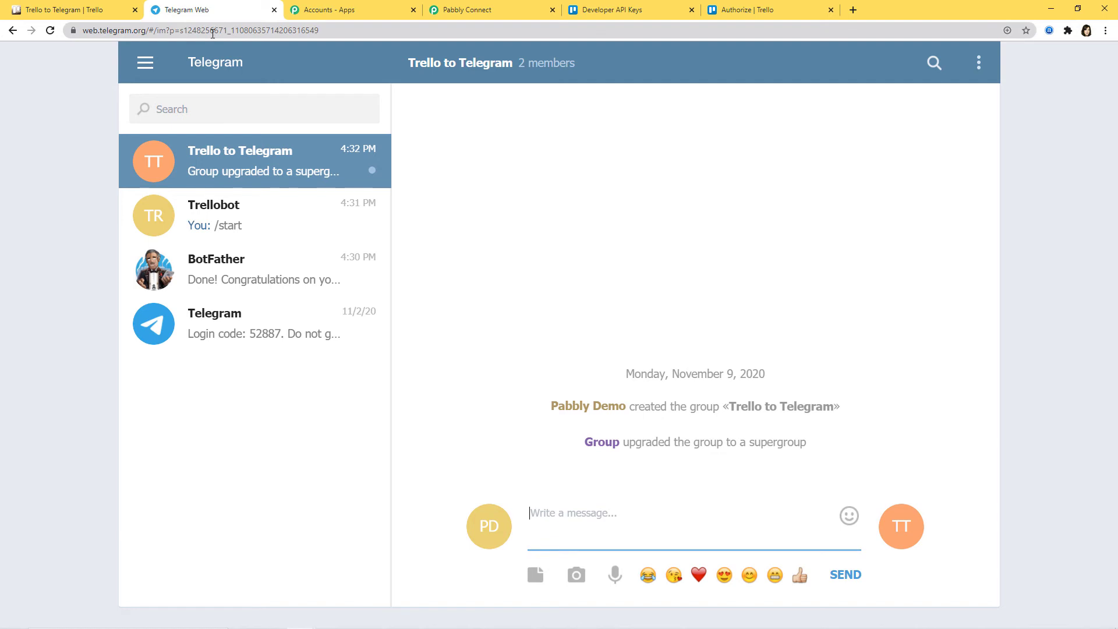
Copy the group ID between "s" and the underscore in the group's URL and paste it as the Chat ID in Pabbly Connect.
drag(185, 30, 230, 30)
key(ctrl+c)
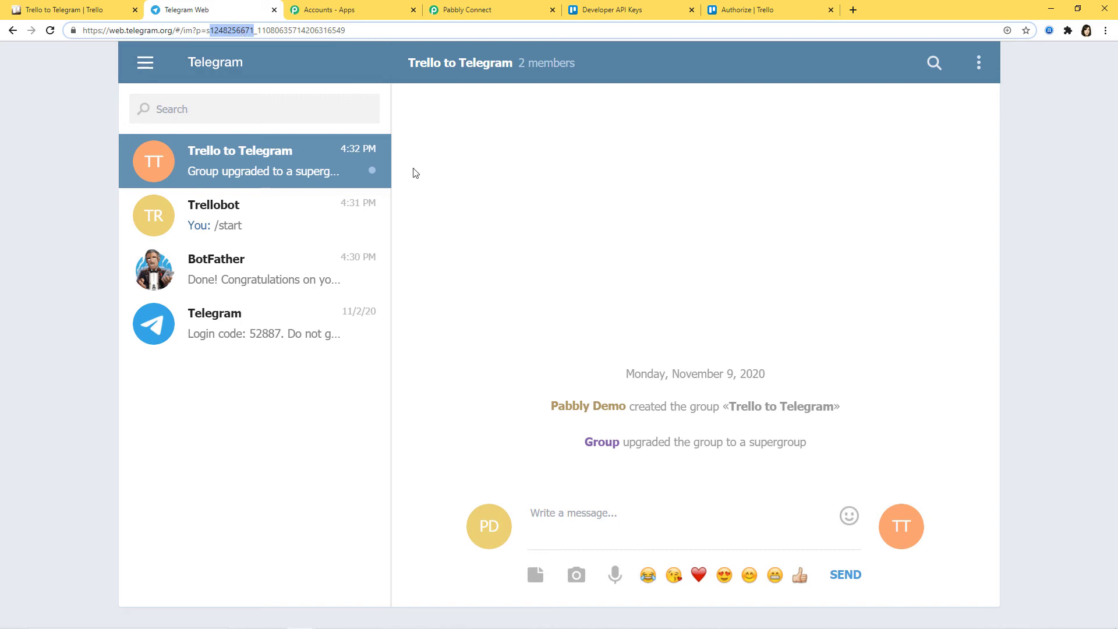
click(492, 11)
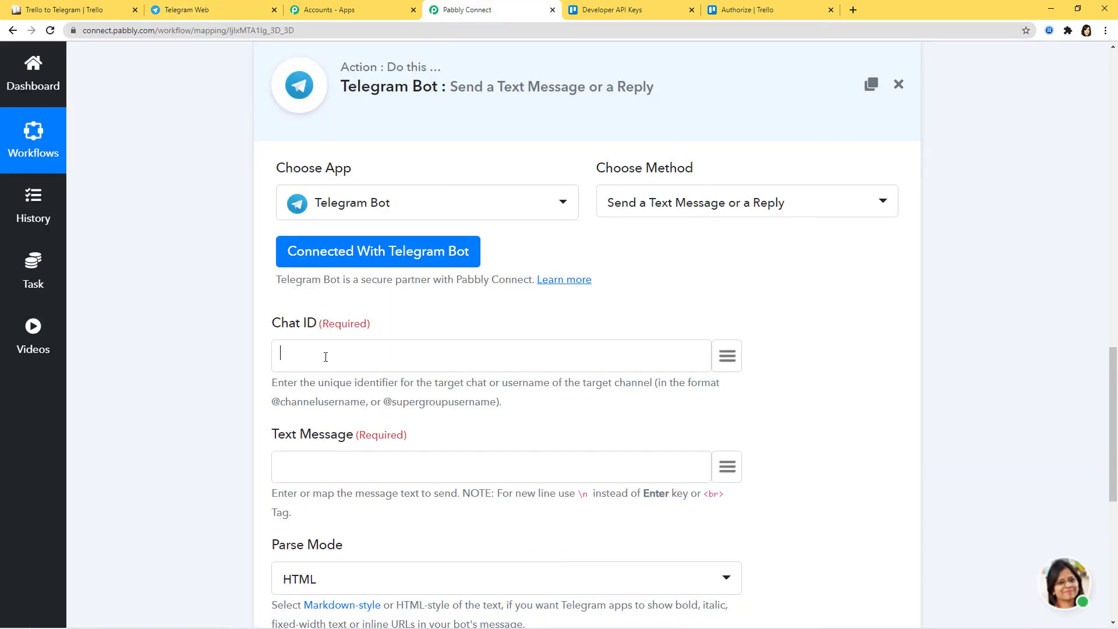
key(ctrl+v)
drag(287, 354, 358, 360)
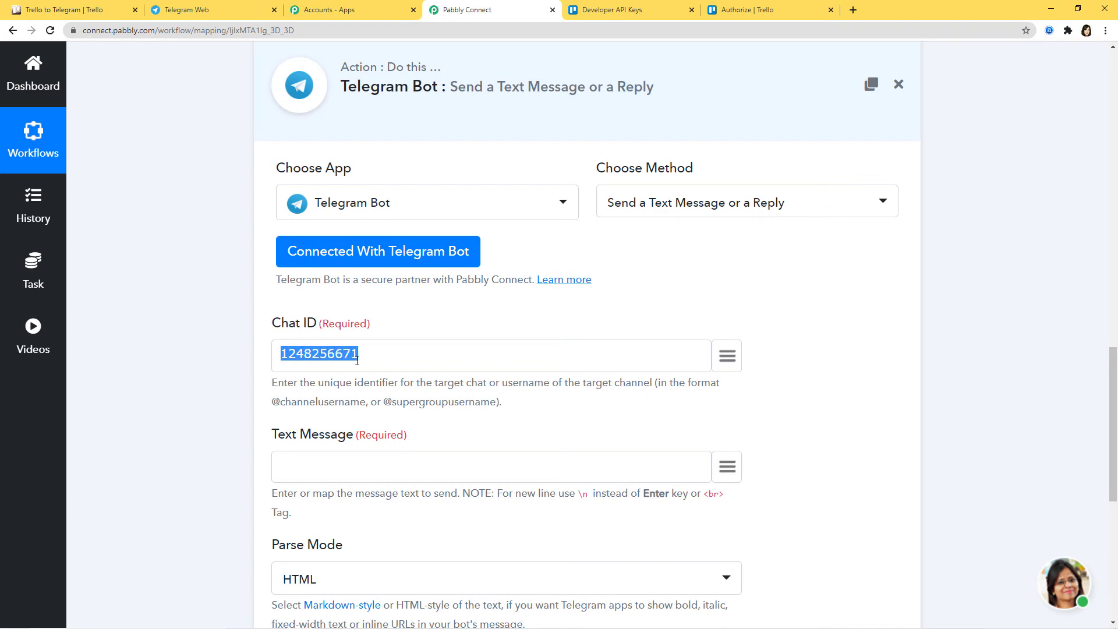
click(365, 358)
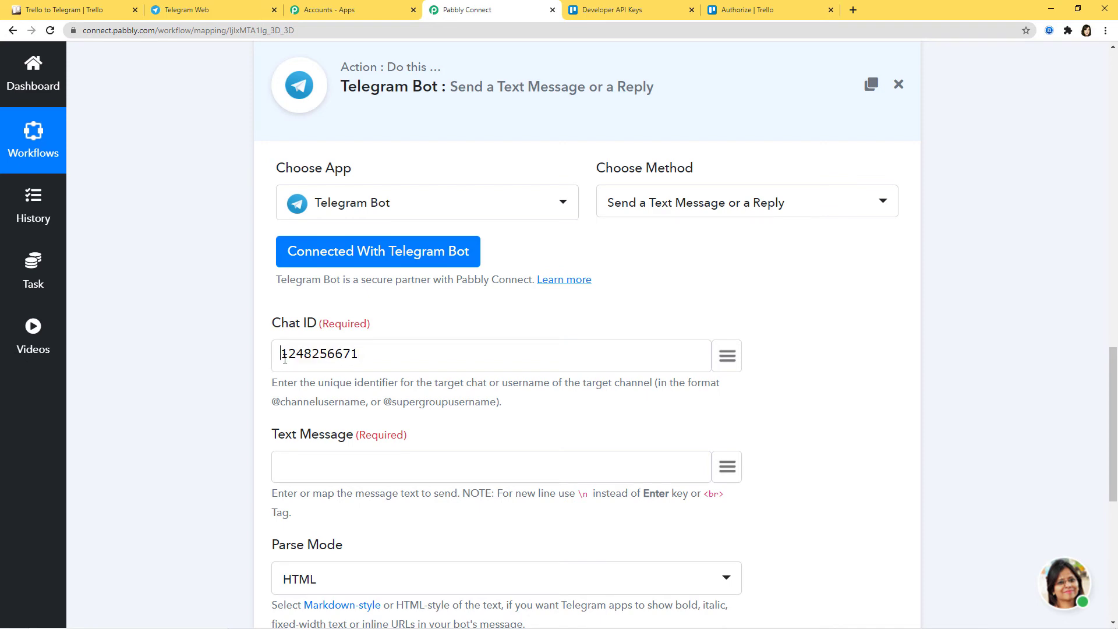
Prefix the group ID in the Telegram action's Chat ID with "-100".
click(284, 358)
text(1)
text(00)
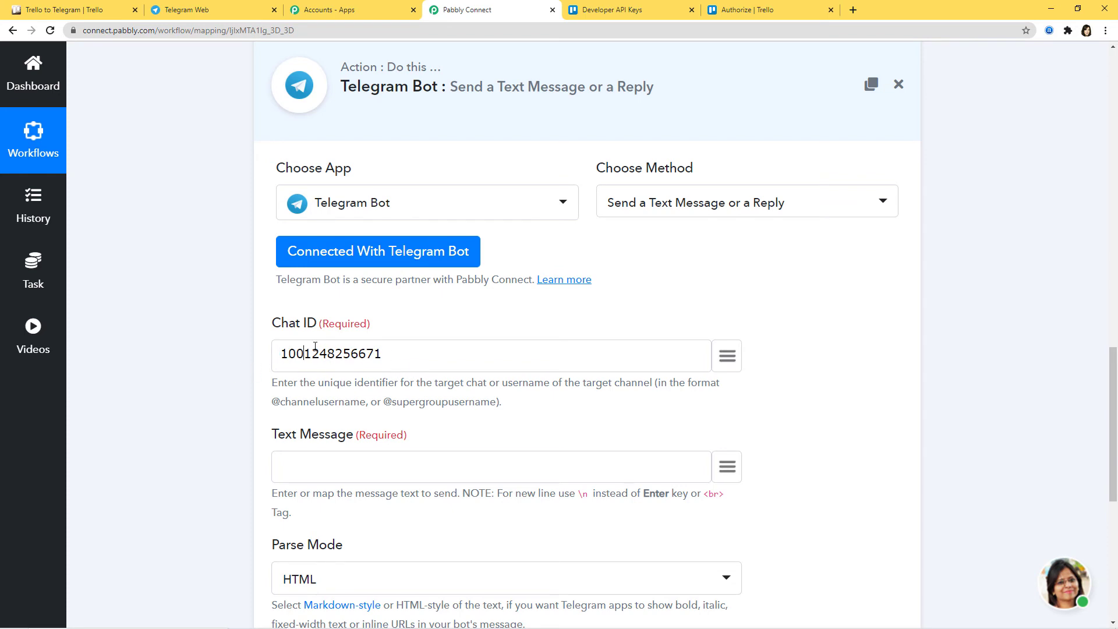
click(282, 355)
text(-)
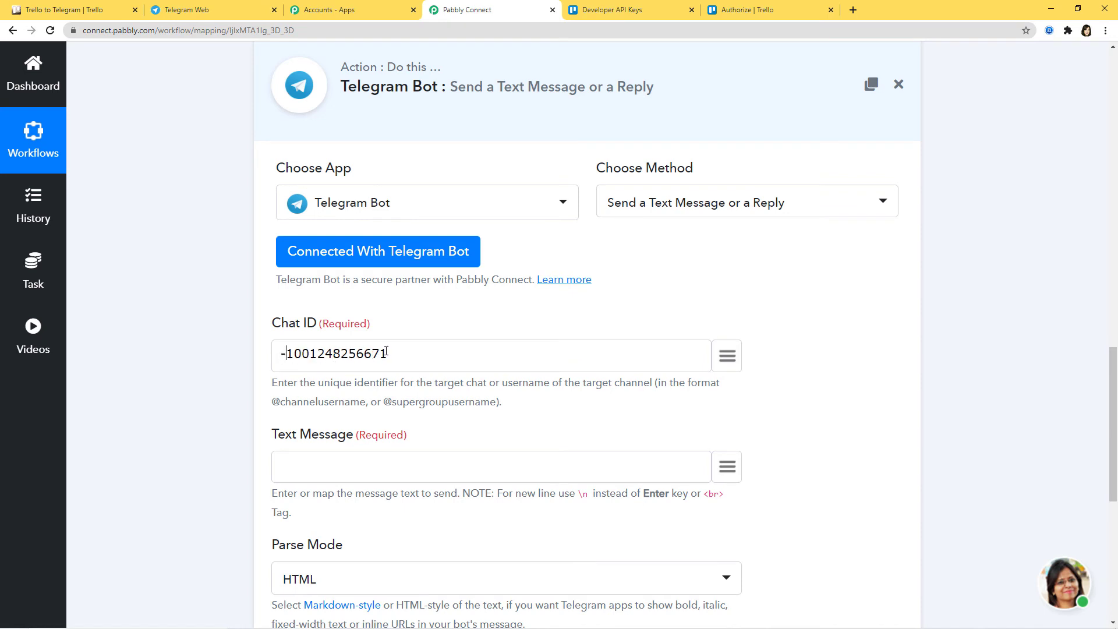
drag(347, 360, 279, 358)
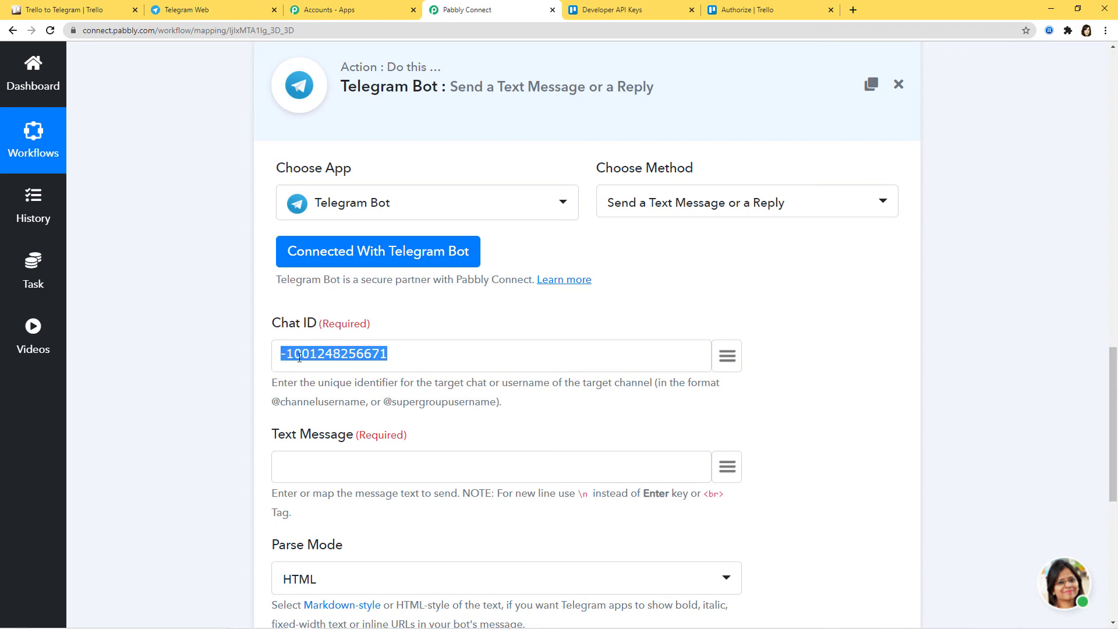
click(425, 356)
Set the text message to "Hello, You have a new Board in Trello -" followed by the mapped board name from the trigger.
scroll(831, 404, down, 3)
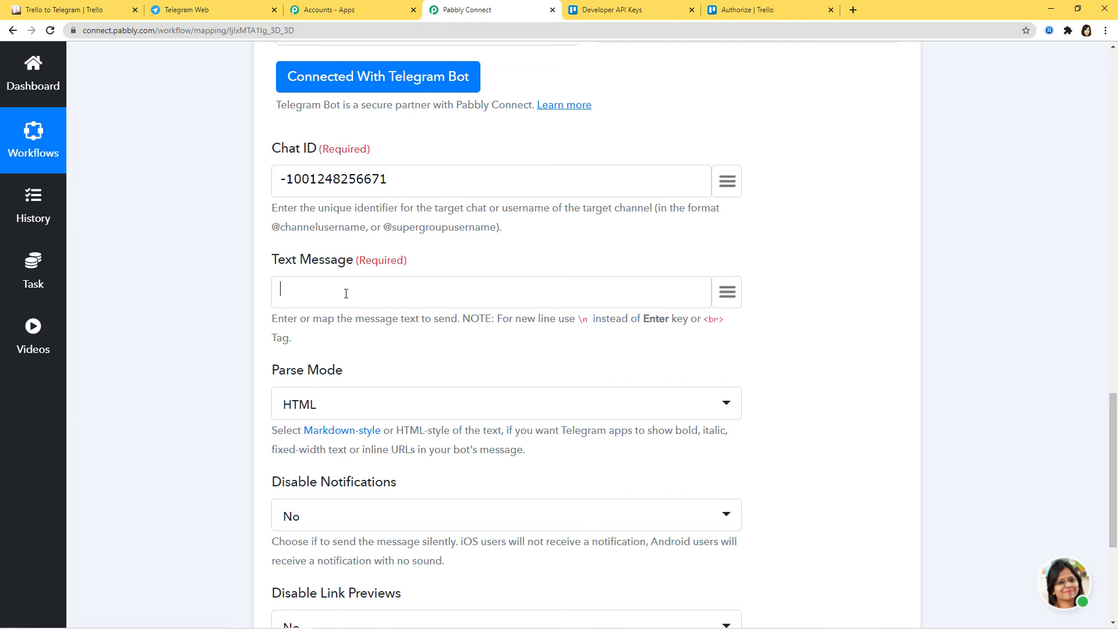
text(Hello, You have a new Bo)
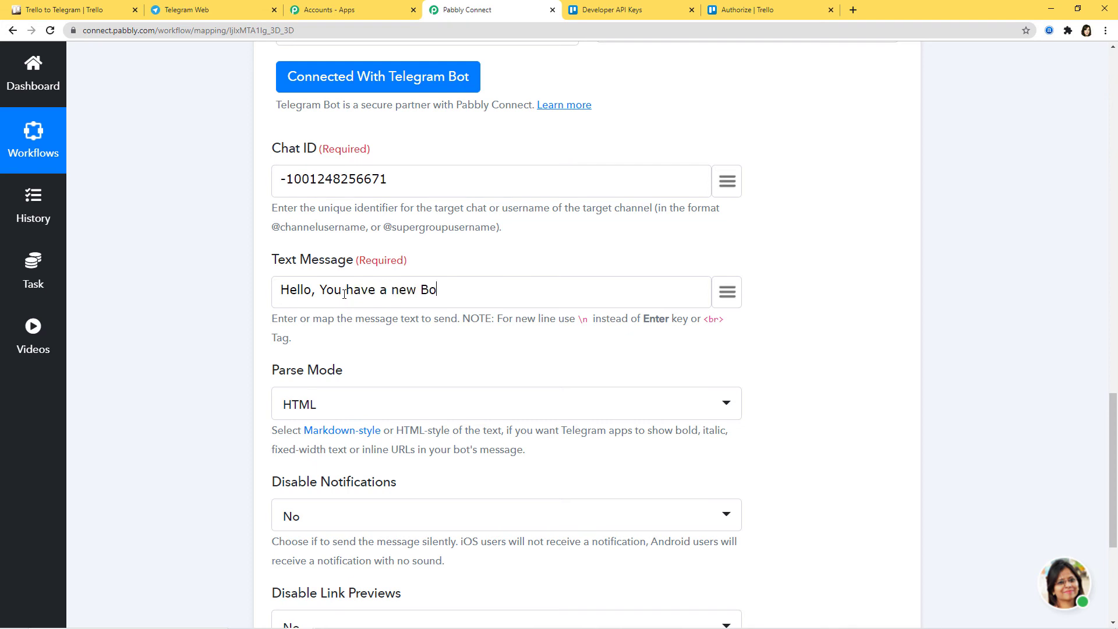
text(ard in Trello -)
scroll(529, 278, down, 1)
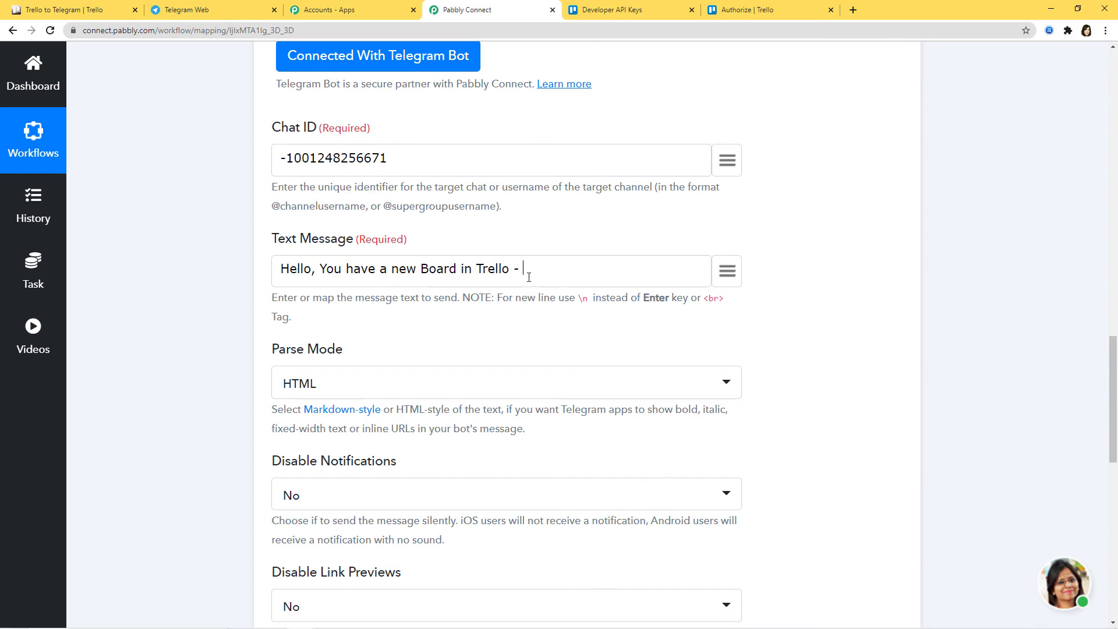
click(728, 272)
click(585, 414)
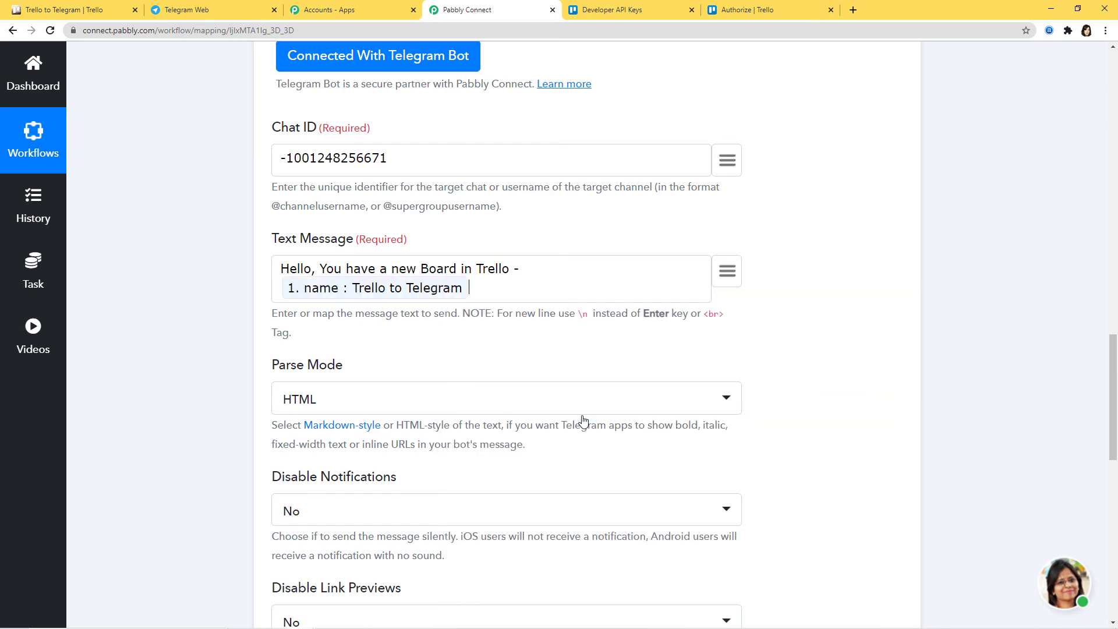
Send the Telegram Bot action's test request and save the action.
scroll(879, 252, down, 5)
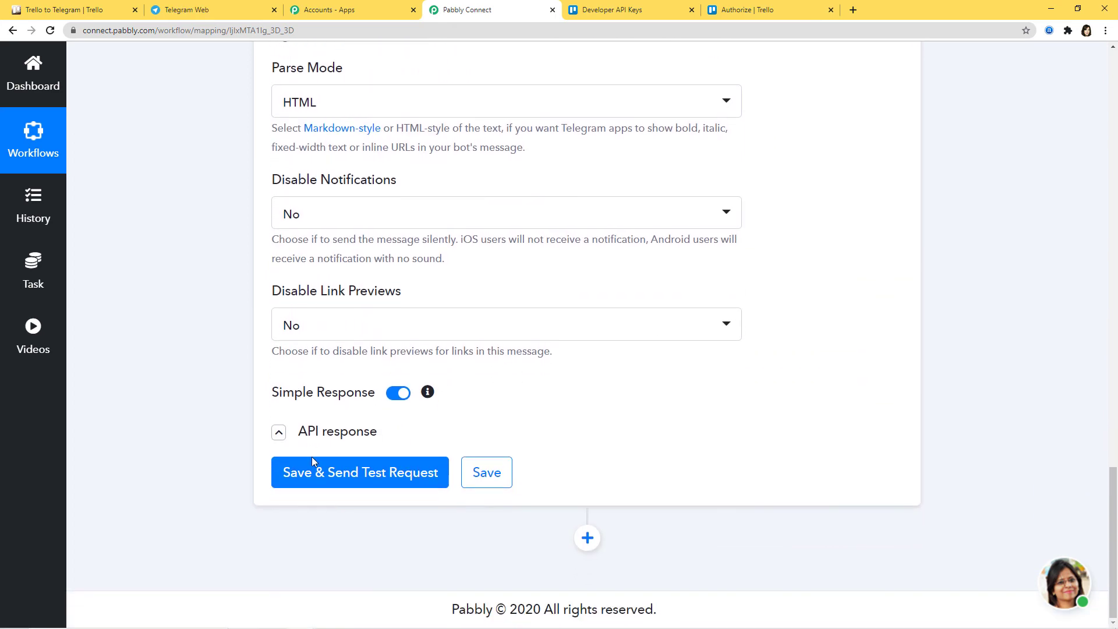
click(337, 477)
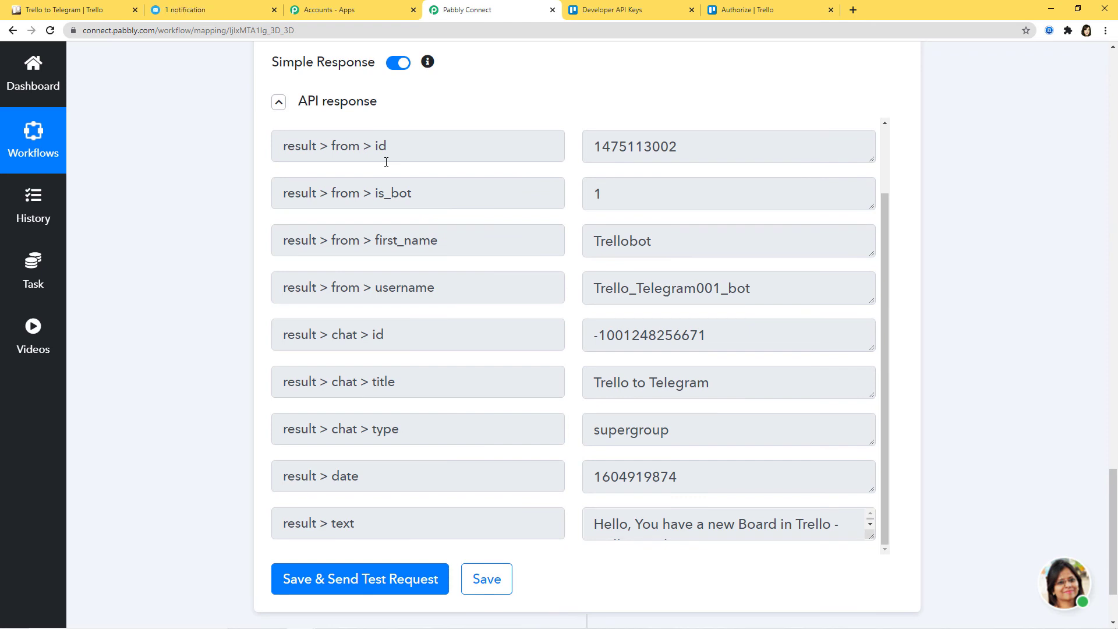
click(476, 590)
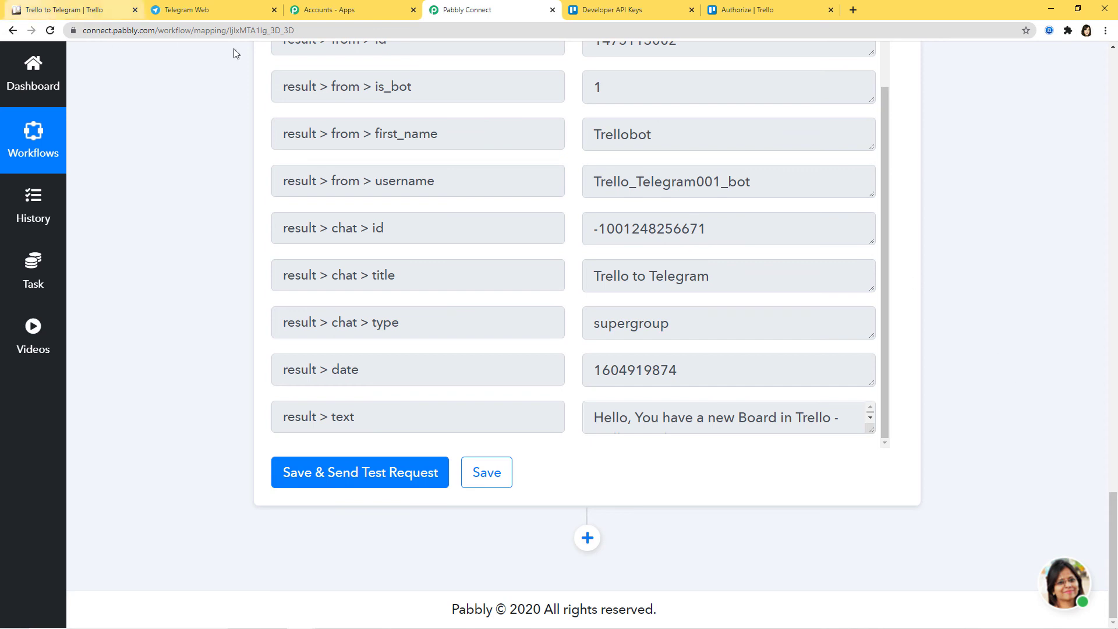
Check the Telegram group for the bot's test message, and create a Trello board titled "Trello to Telegram Second Integration".
click(205, 13)
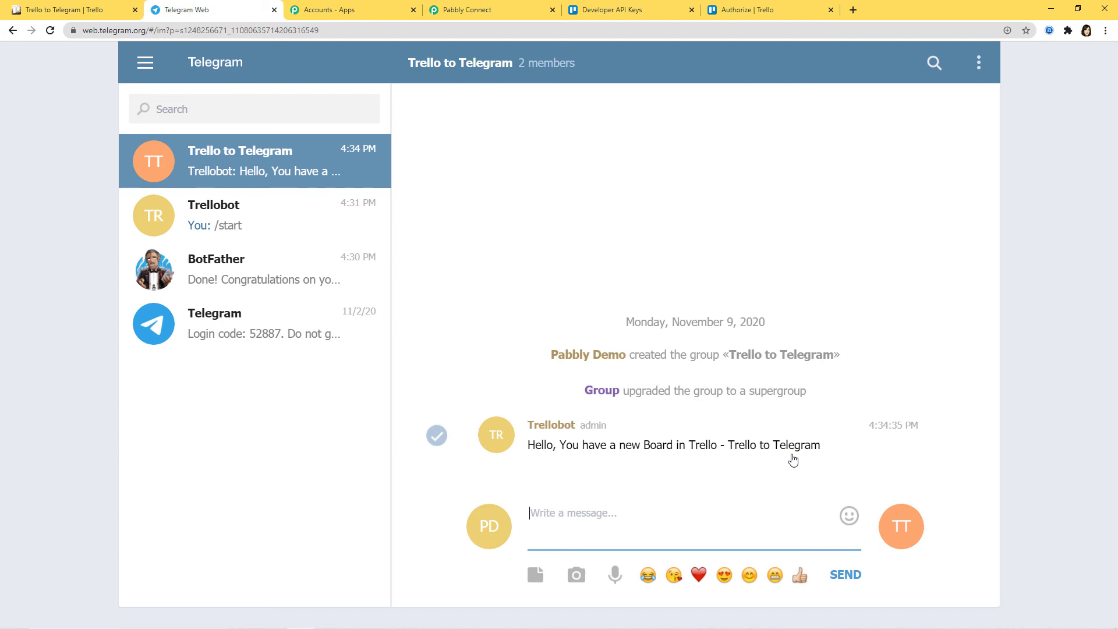
click(54, 14)
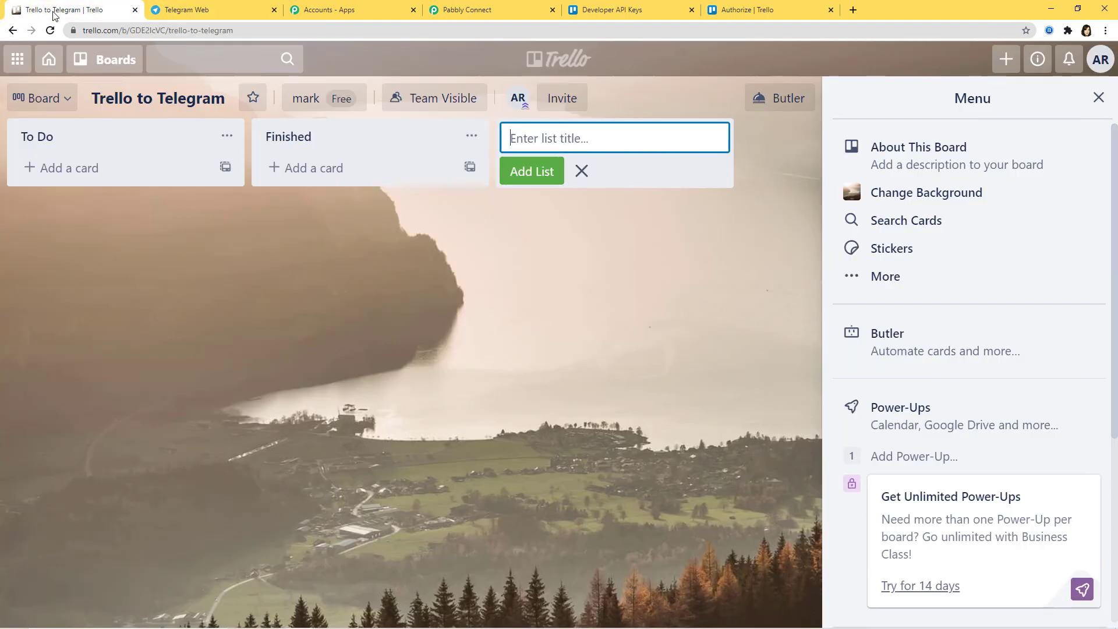
click(51, 63)
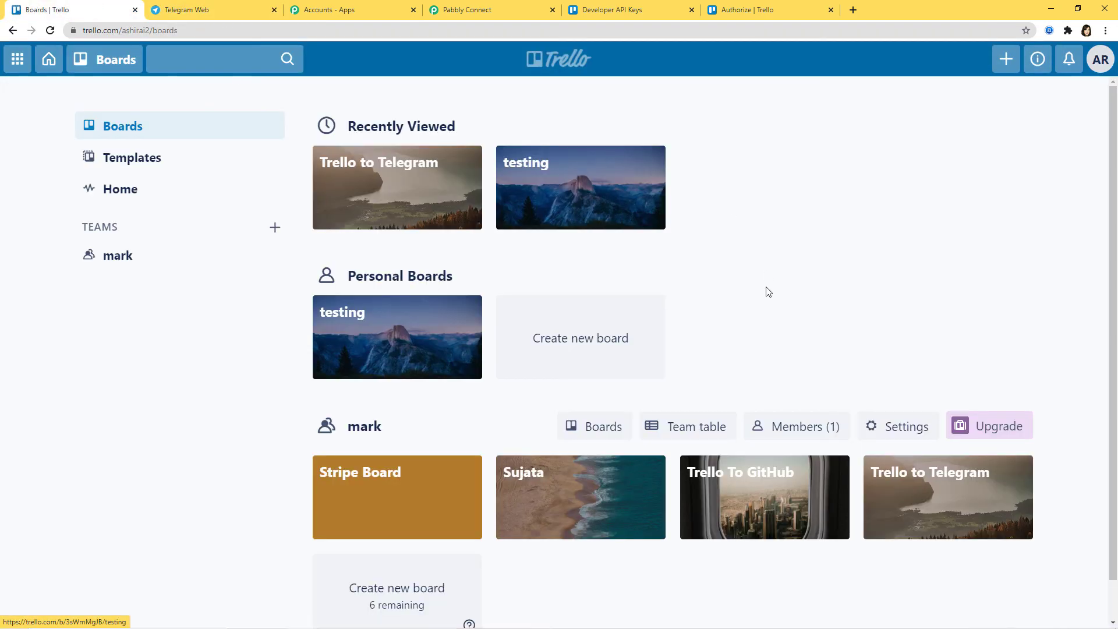
click(579, 344)
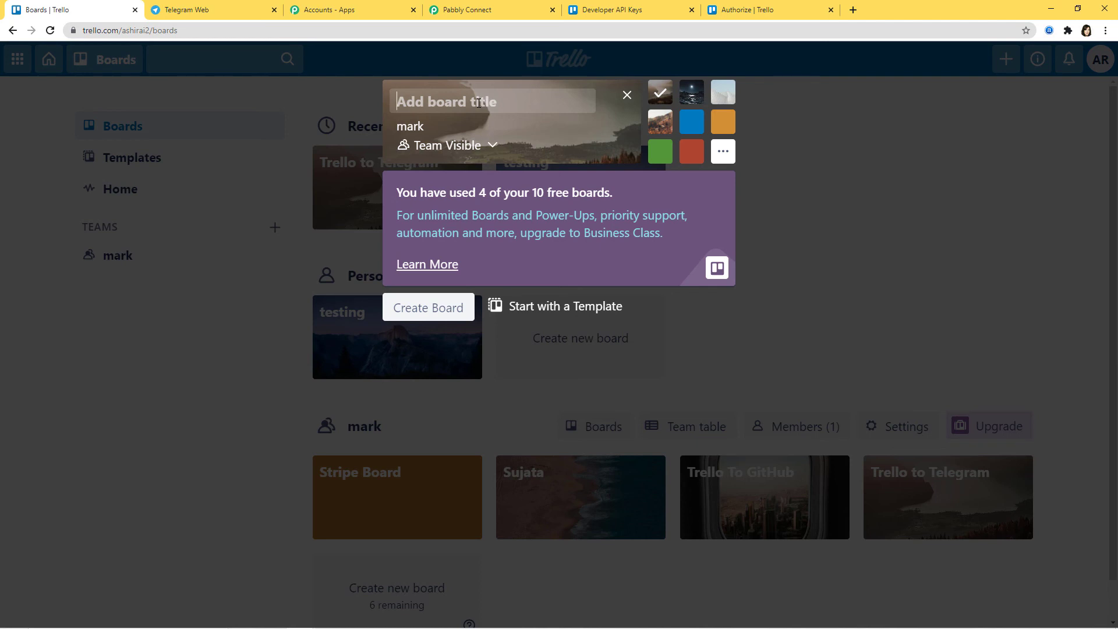
text(Trello to)
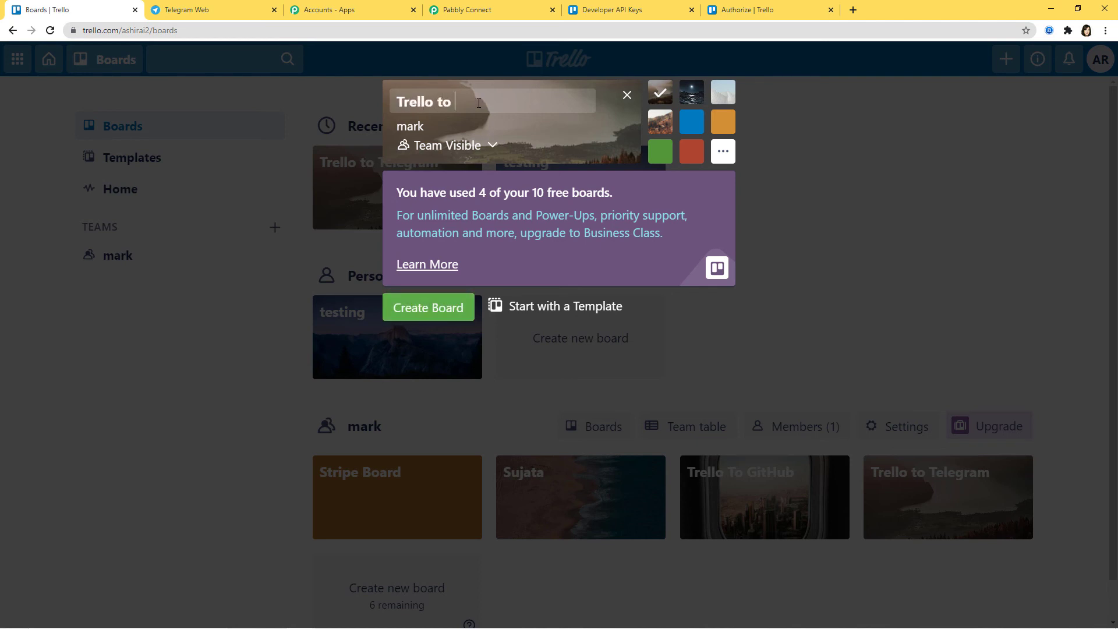
text( Telegram Second Integr)
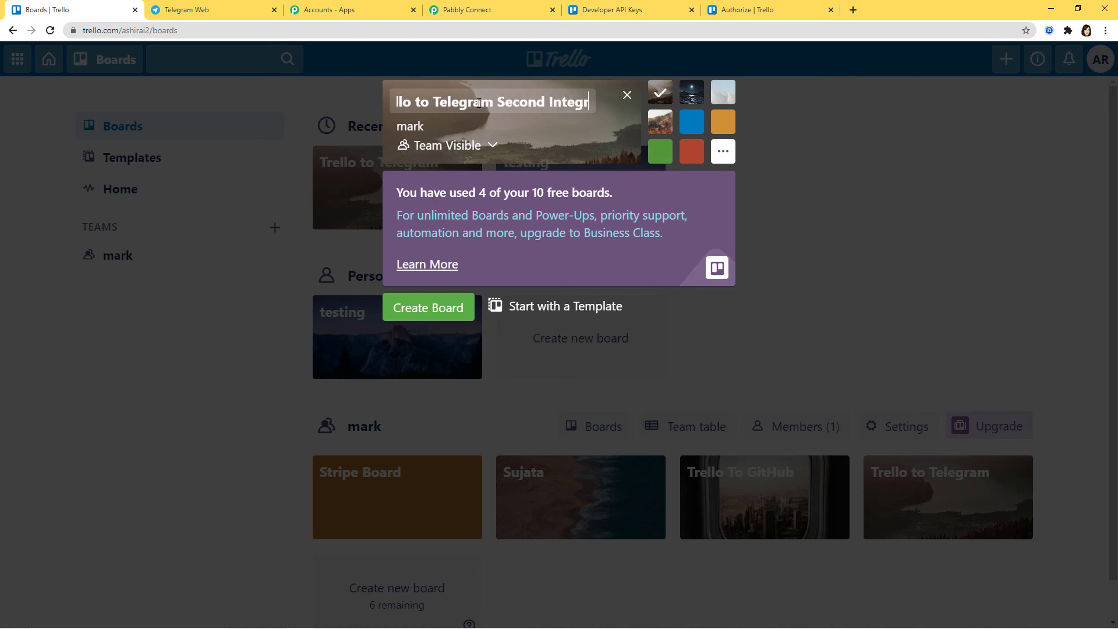
text(ation)
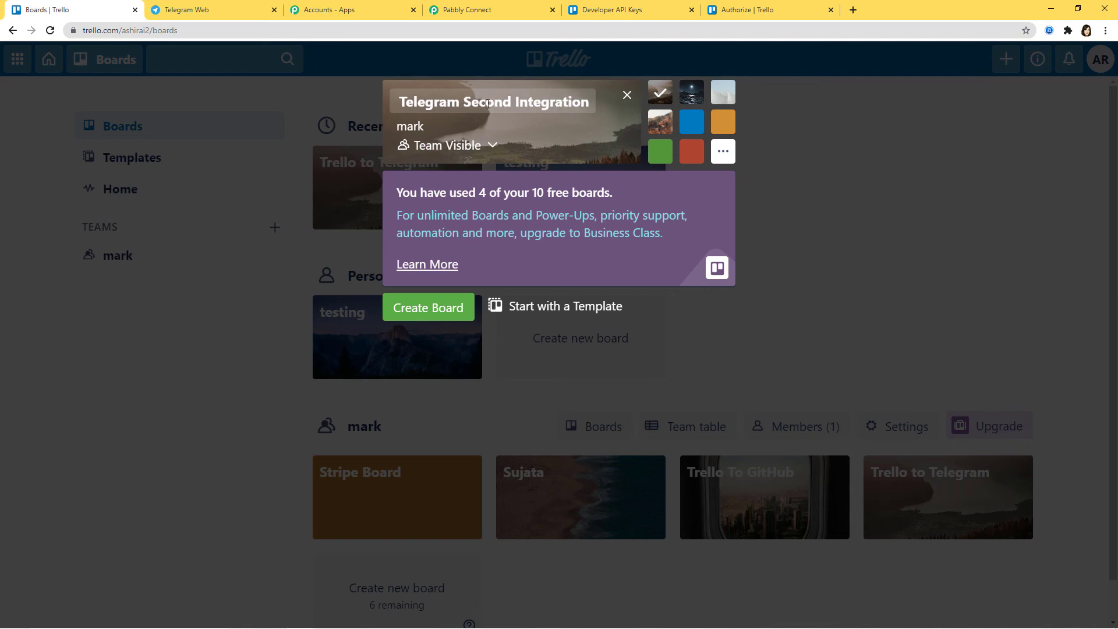
click(436, 308)
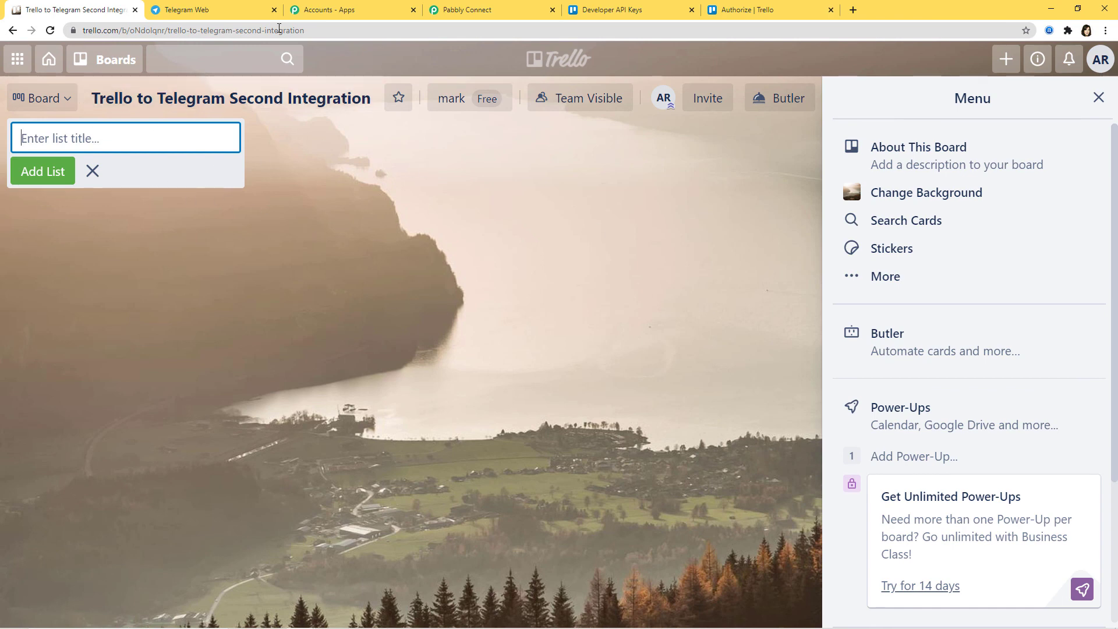
Add the lists "To Do" and "Finished" to the new Trello board and close the list entry.
text(To Do)
click(44, 174)
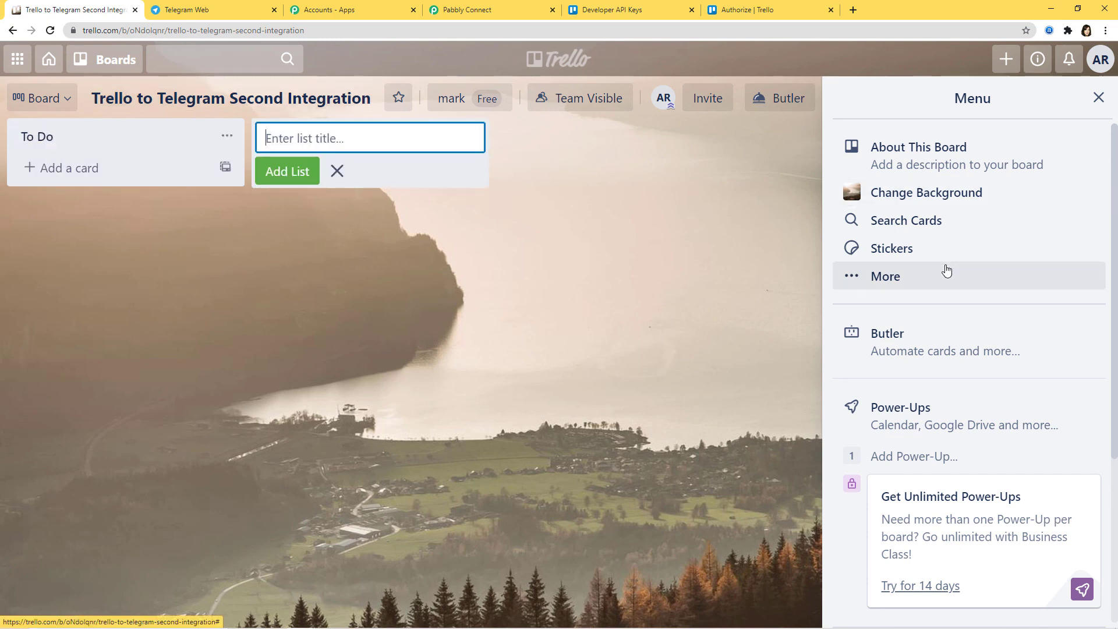
text(Finished)
click(282, 171)
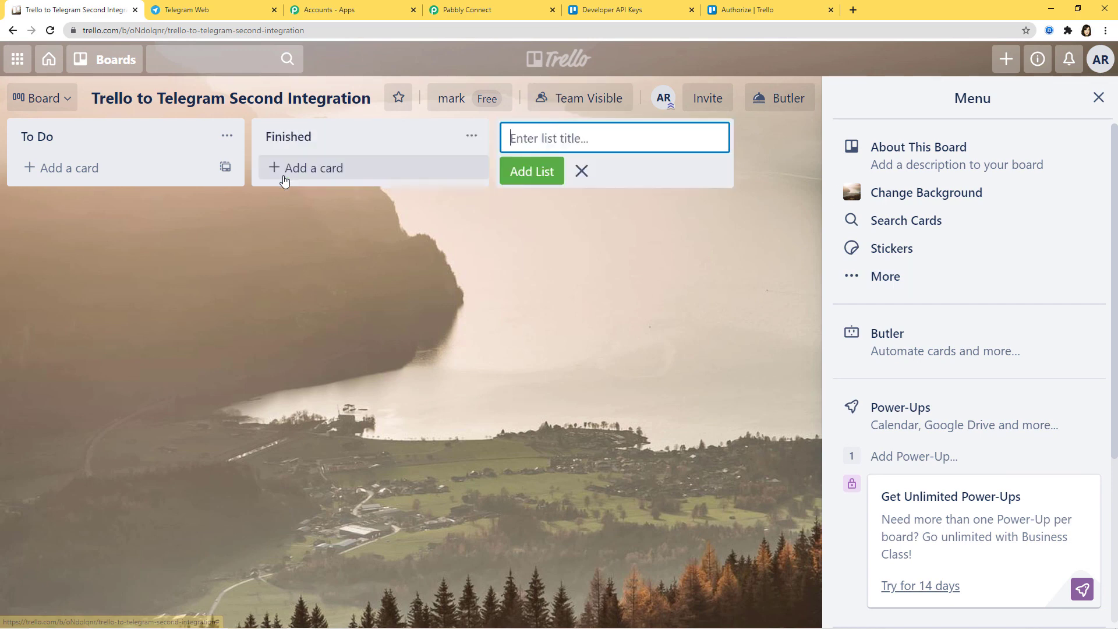
click(291, 355)
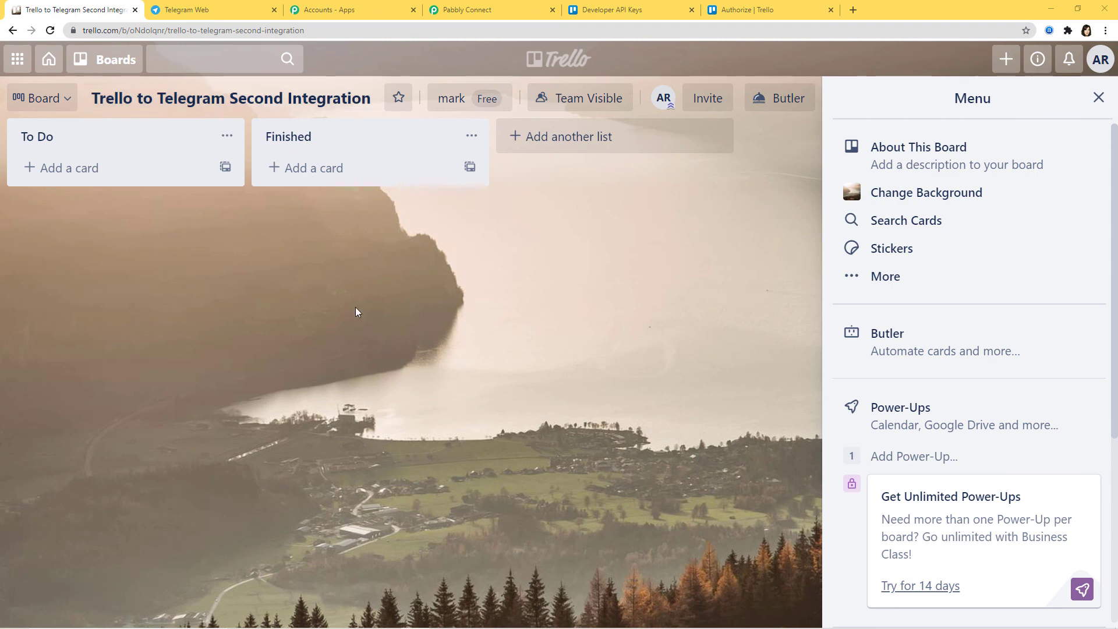
Check the Telegram group for the new board's message, and review the workflow in Pabbly Connect with its trigger and action collapsed.
click(204, 12)
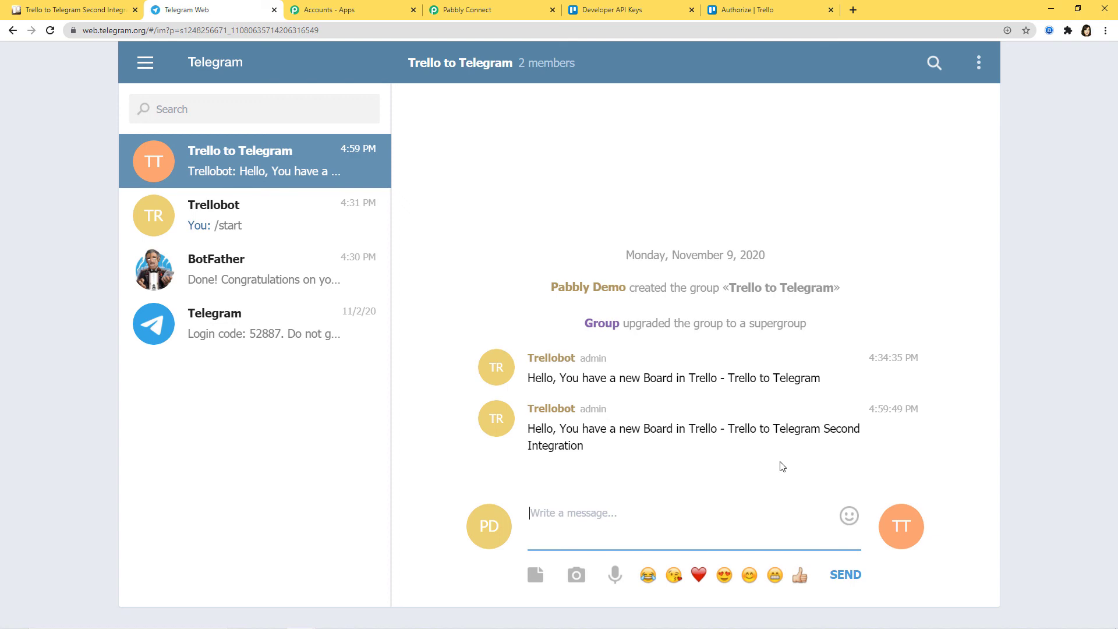
click(499, 12)
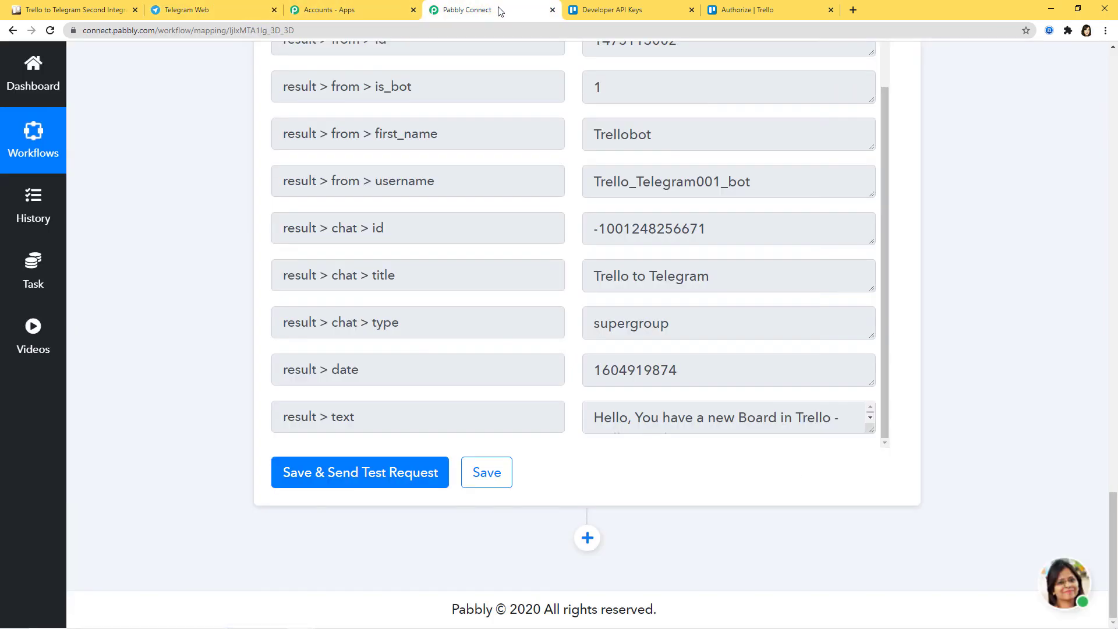
scroll(1055, 317, up, 10)
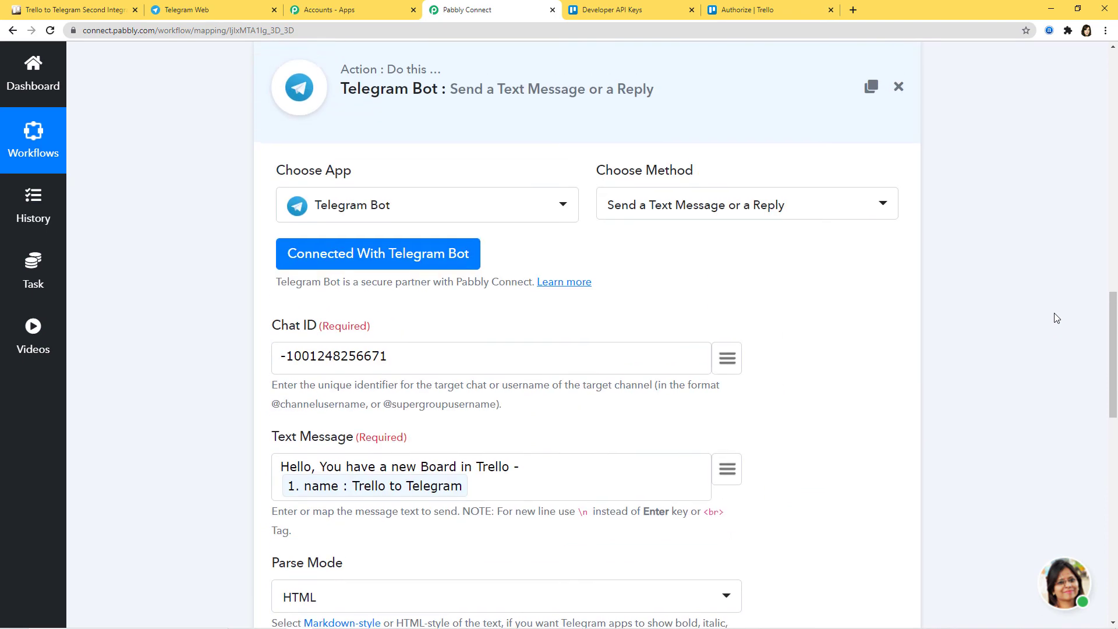
scroll(1056, 317, up, 3)
scroll(1043, 282, up, 10)
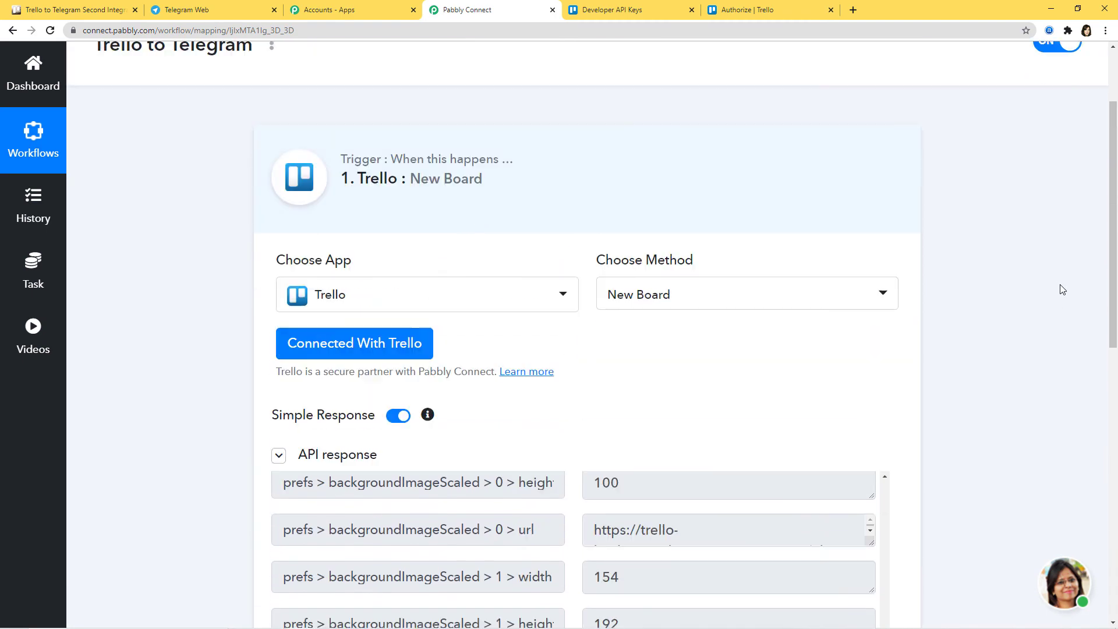
scroll(1063, 289, up, 2)
click(917, 287)
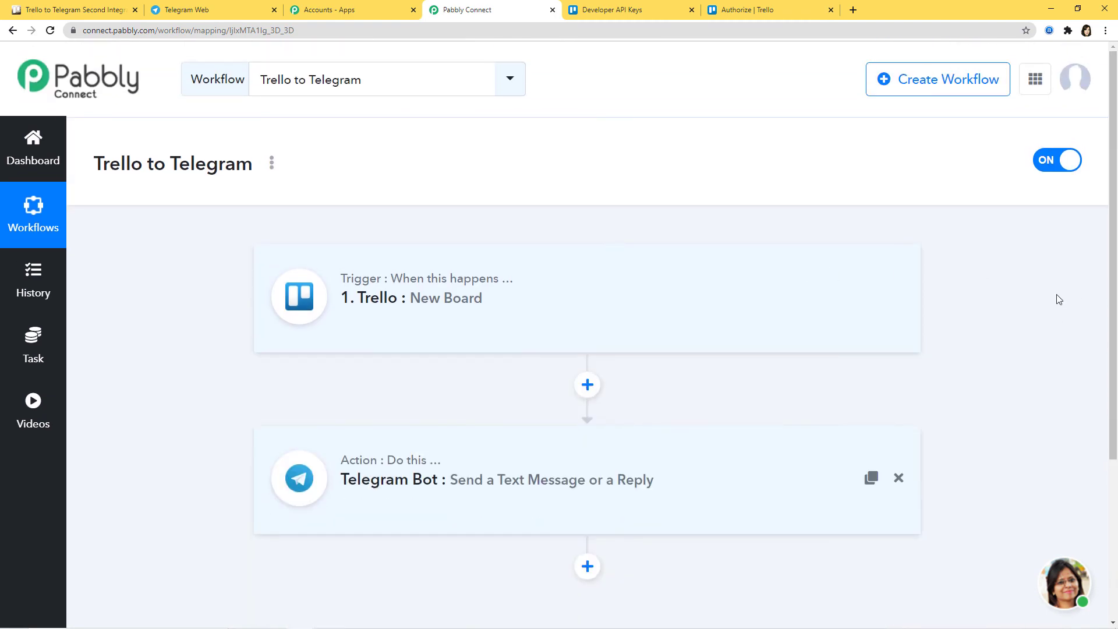
scroll(1059, 299, down, 1)
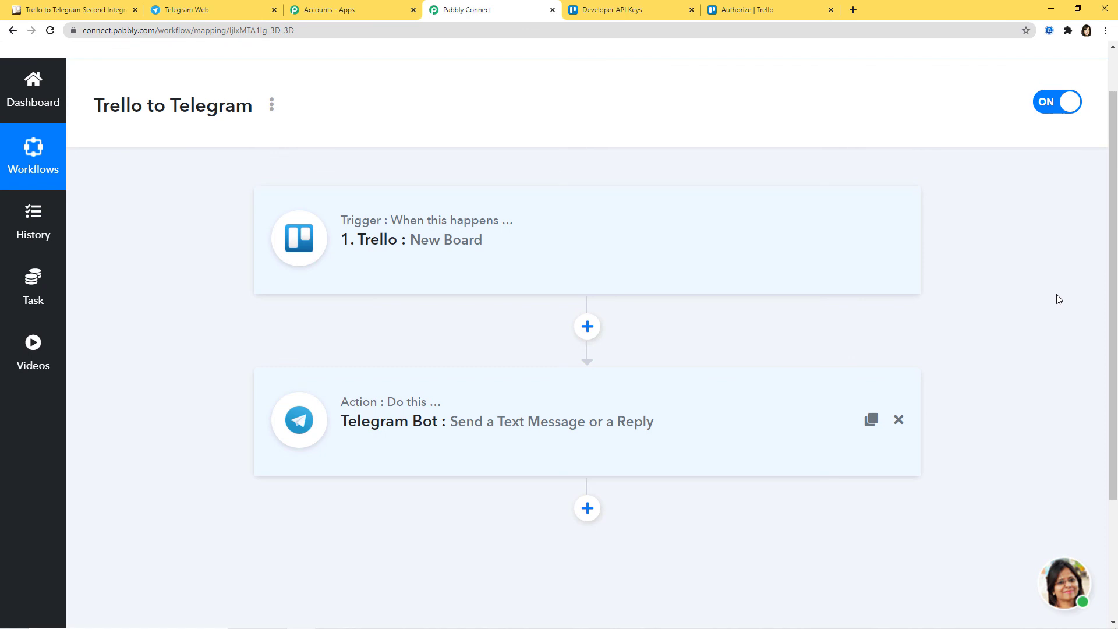